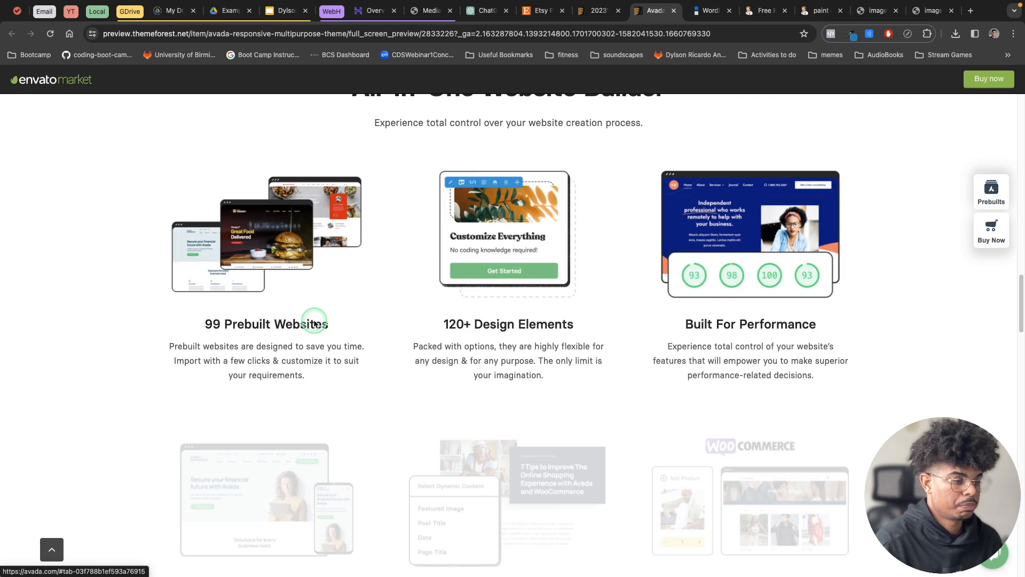
Switch from the Avada theme preview to the StudioPress site and reset its page zoom to the default.
scroll(315, 322, down, 5)
key(ctrl+Tab)
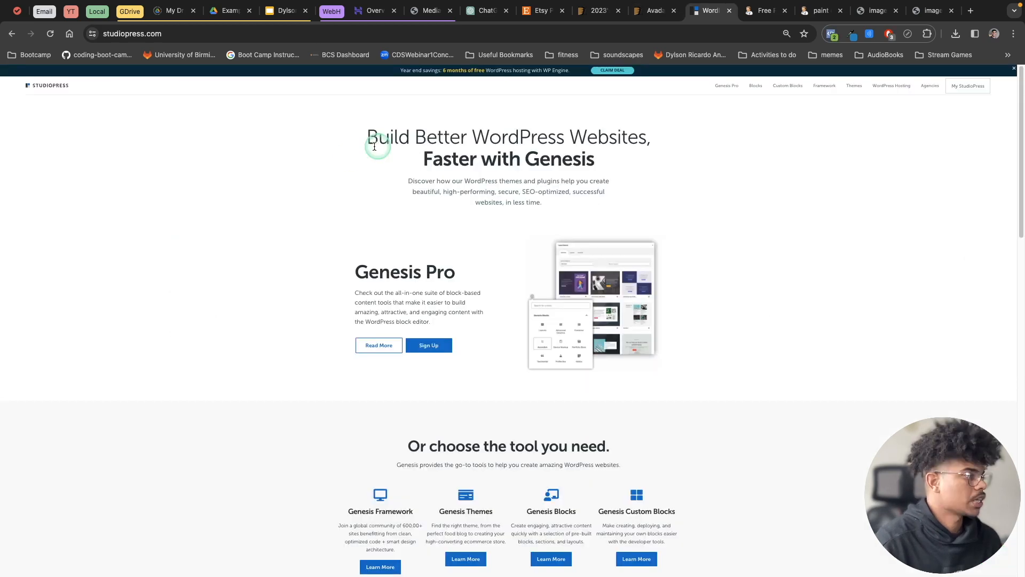
scroll(515, 316, down, 5)
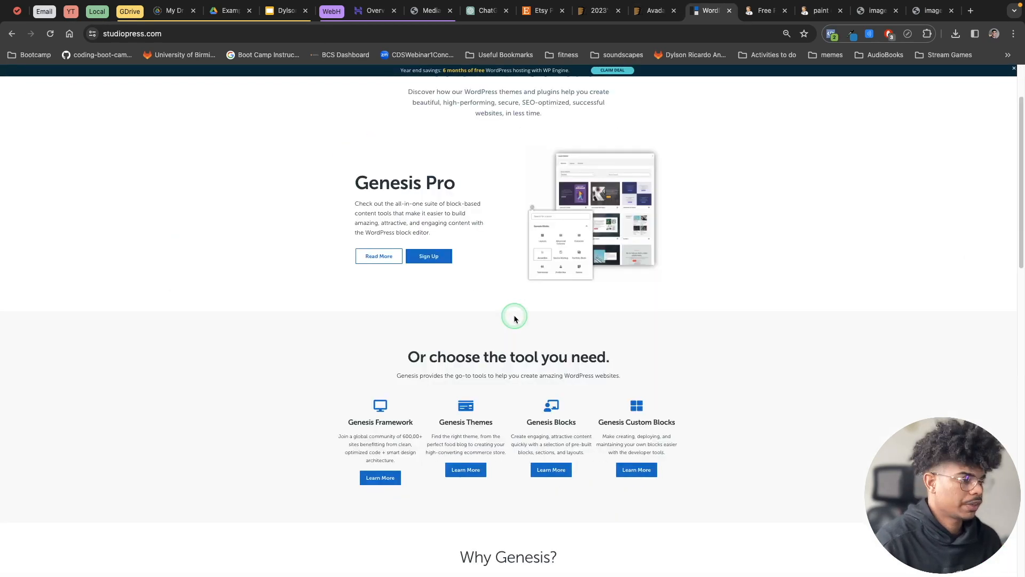
click(784, 31)
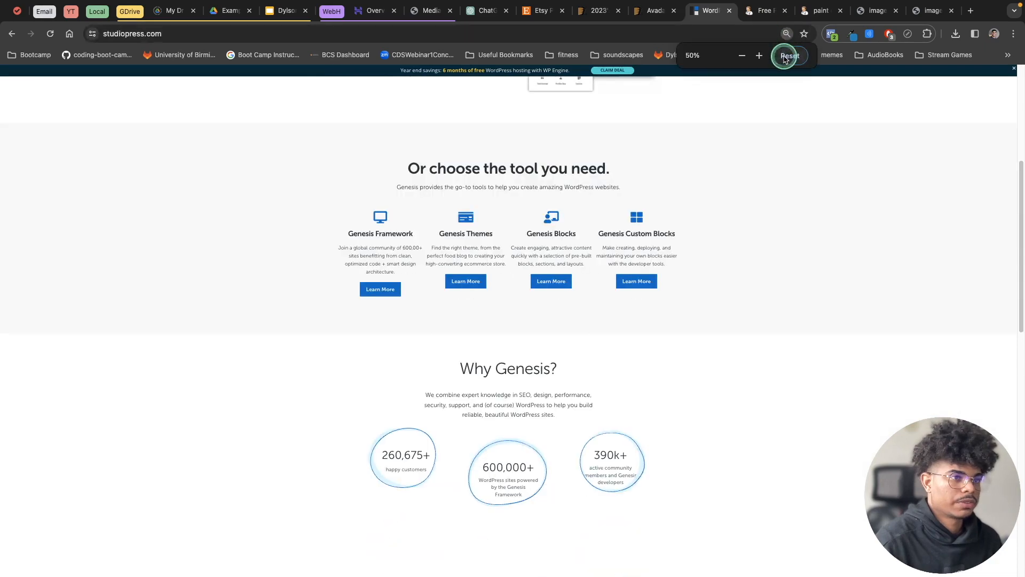
click(784, 53)
scroll(462, 191, up, 5)
scroll(462, 191, up, 5)
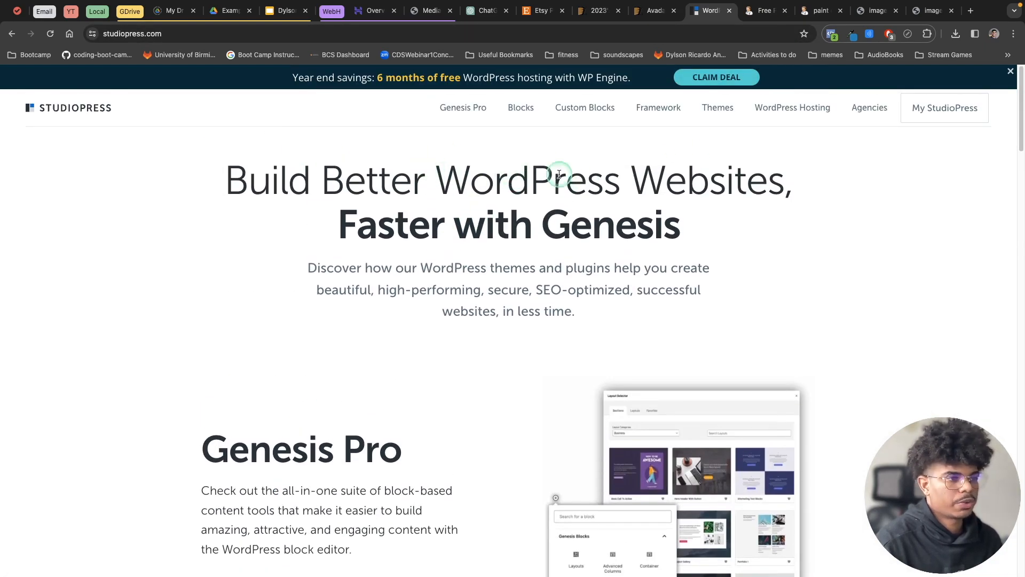
Browse StudioPress's premium WordPress themes and open the Mai Creative Pro theme's details page.
click(712, 111)
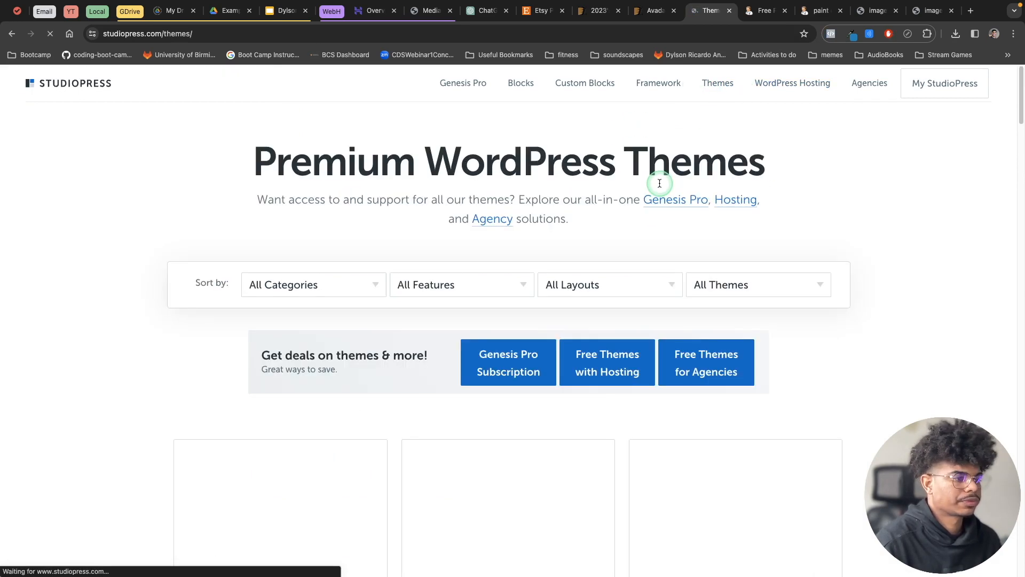
scroll(802, 223, down, 3)
scroll(614, 267, down, 2)
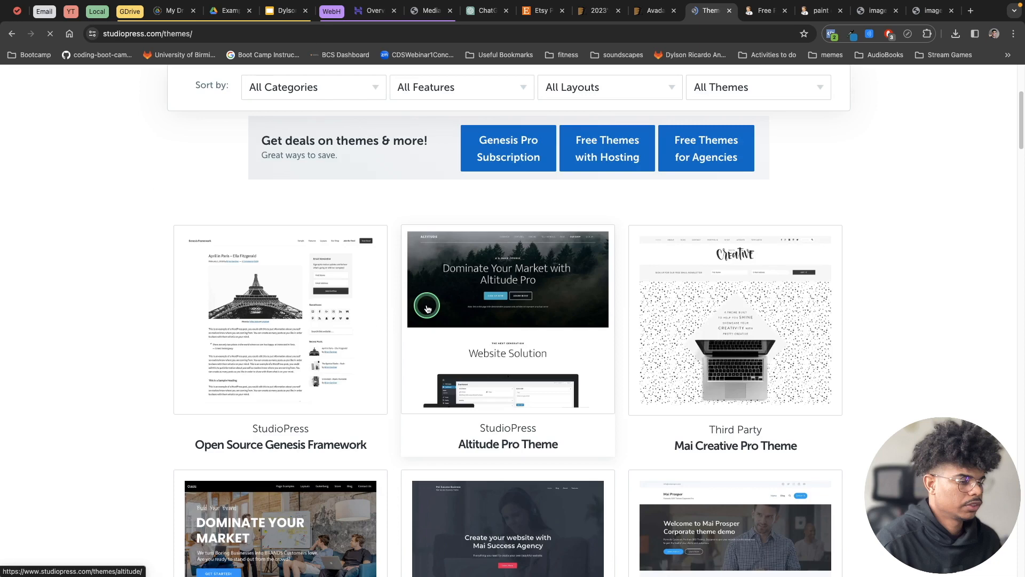
scroll(406, 361, down, 2)
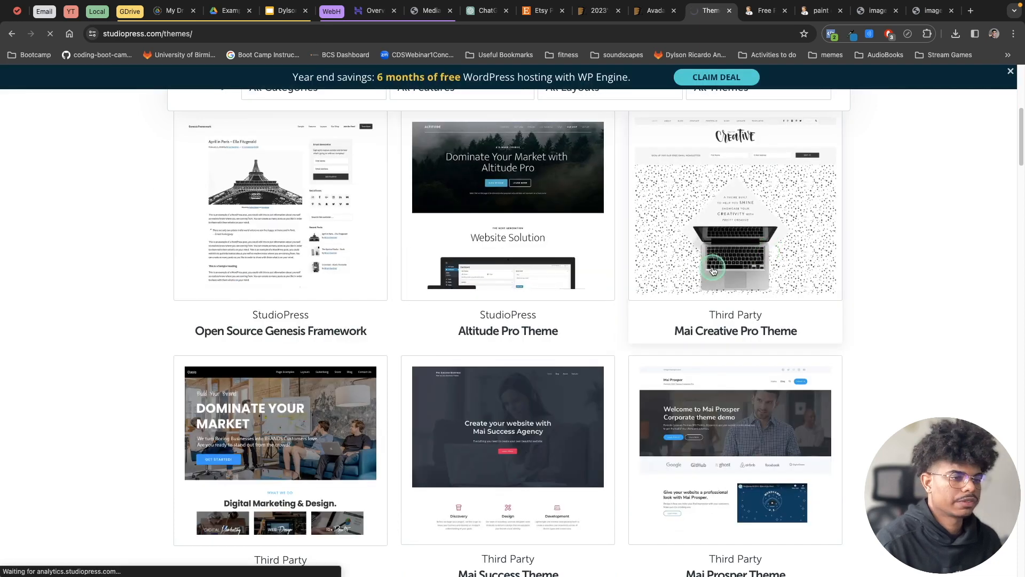
scroll(674, 380, down, 6)
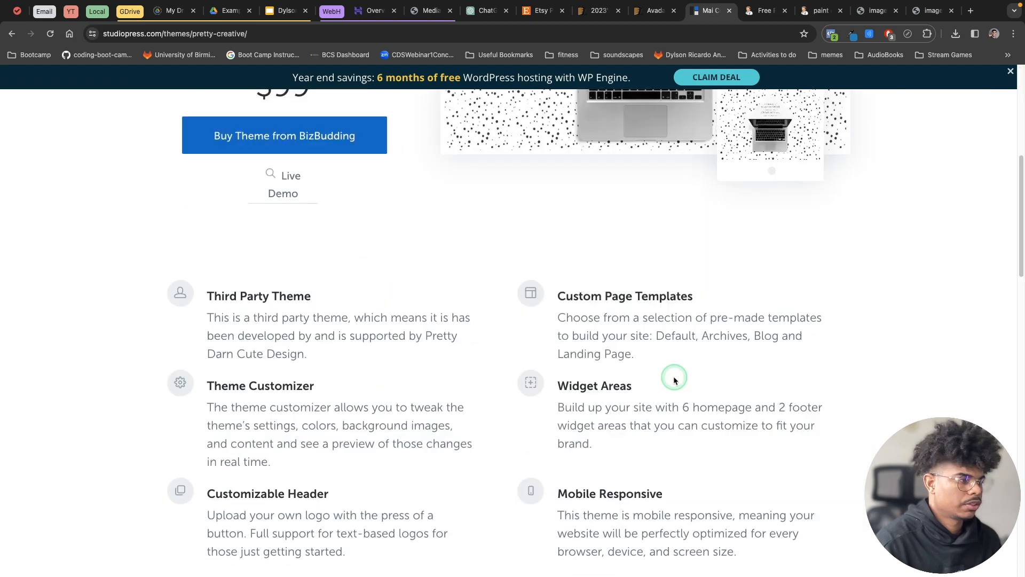
Open the Mai Creative Pro theme's live demo and look through its home page down to the featured products.
click(281, 181)
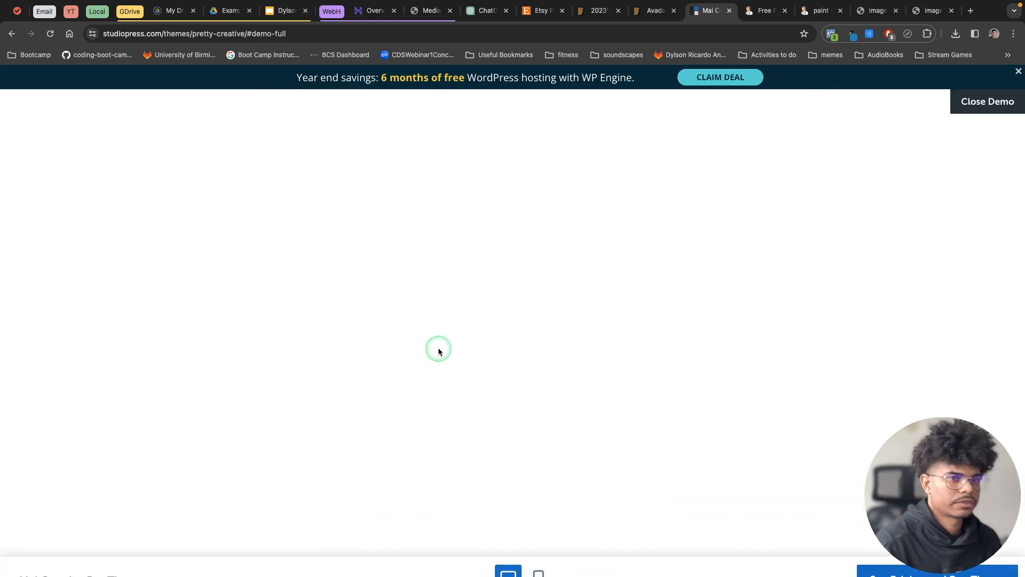
scroll(443, 342, down, 3)
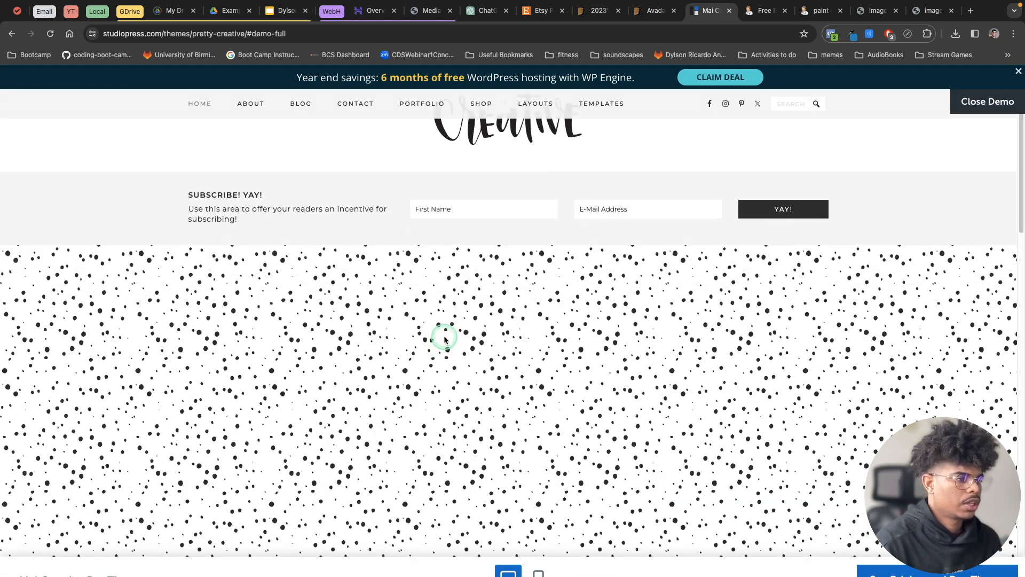
scroll(445, 339, down, 9)
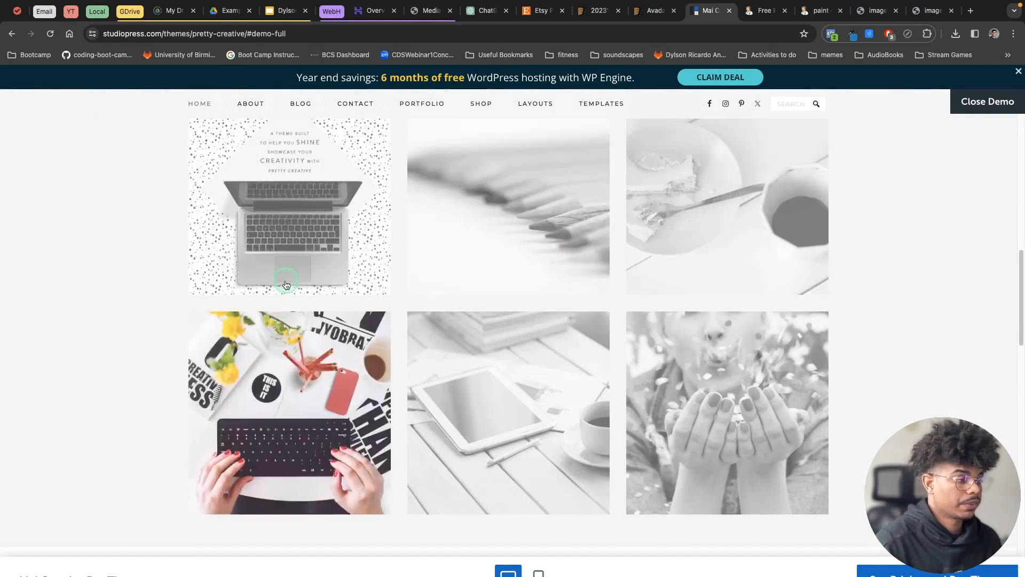
scroll(552, 334, down, 6)
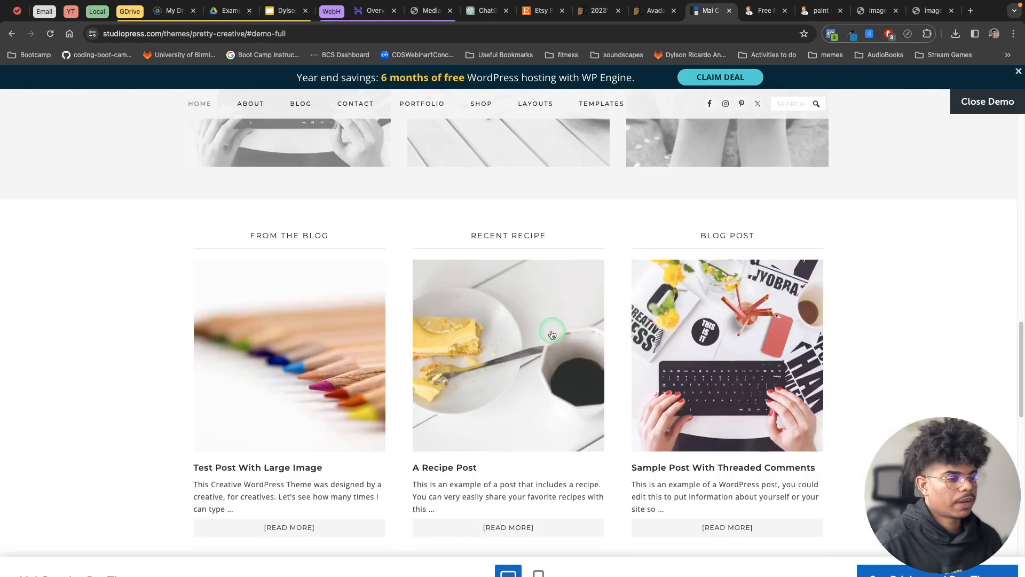
scroll(552, 335, down, 4)
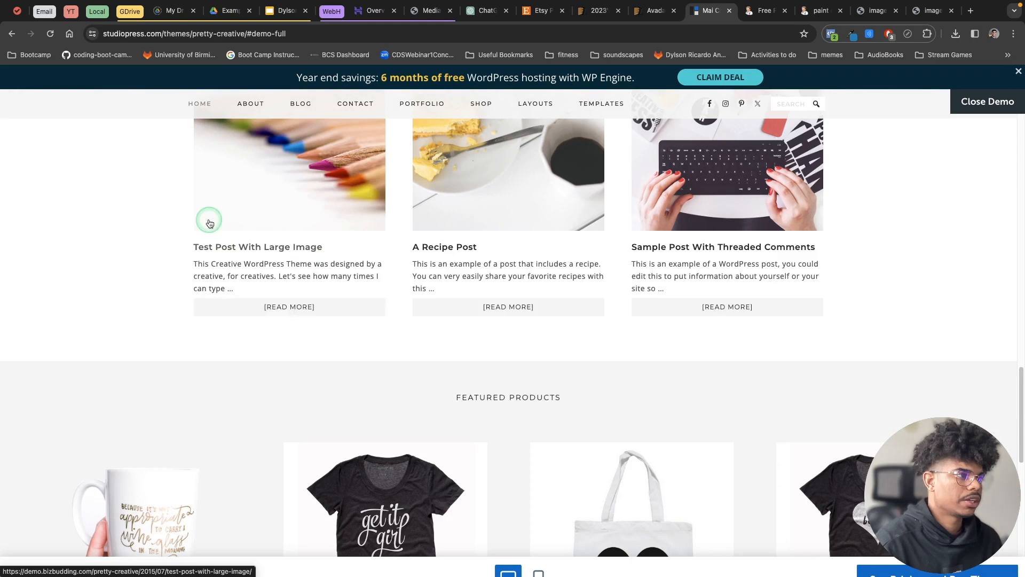
mouse_move(558, 102)
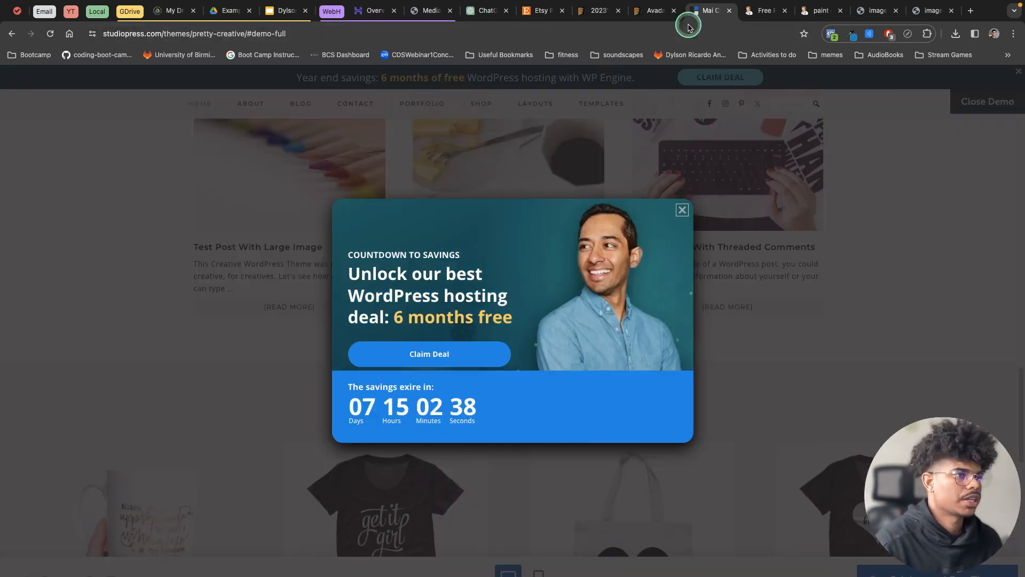
Switch to the WordPress admin, open the page for adding themes and inspect the upload form for .zip themes.
click(429, 11)
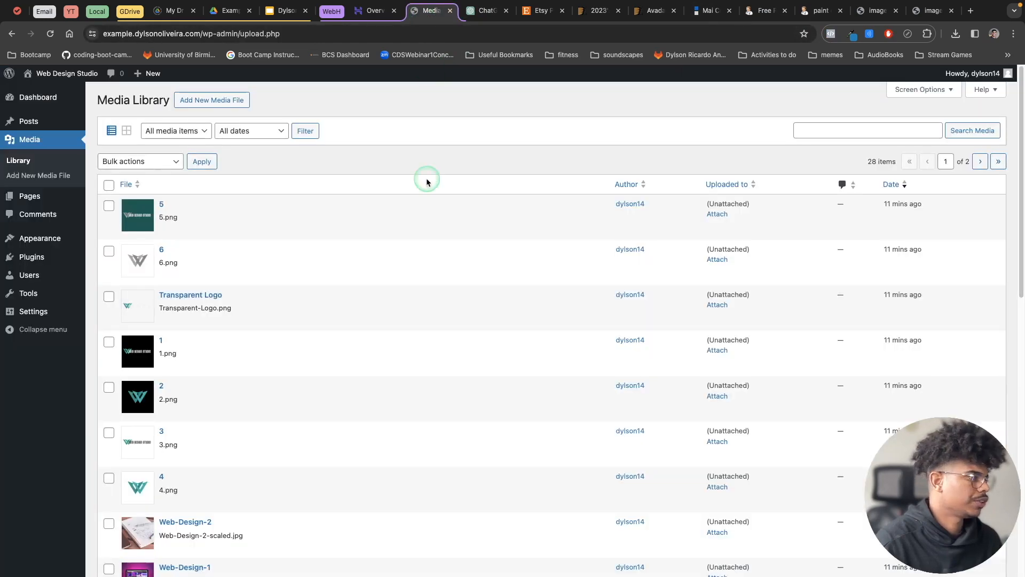
click(35, 240)
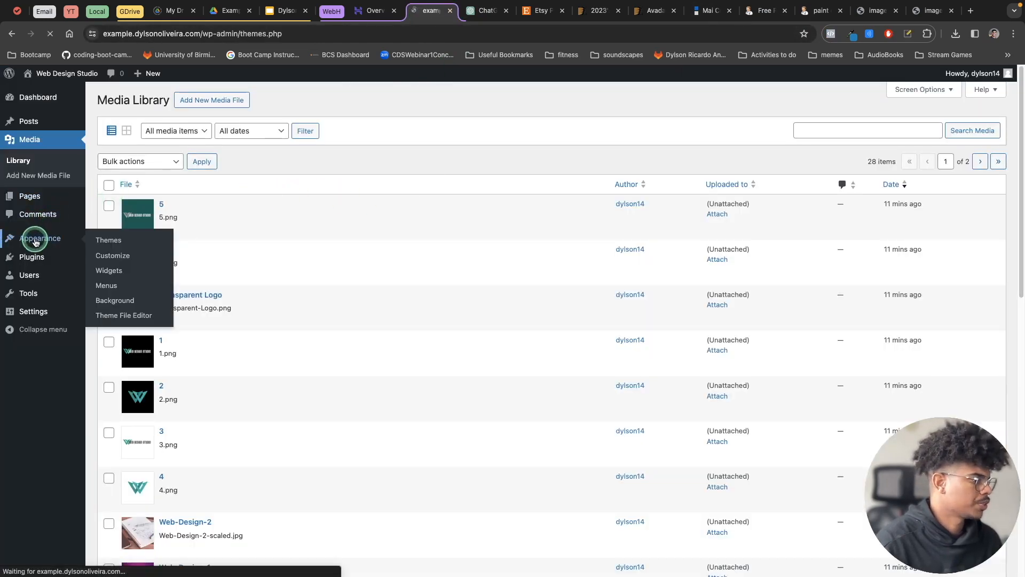
click(215, 106)
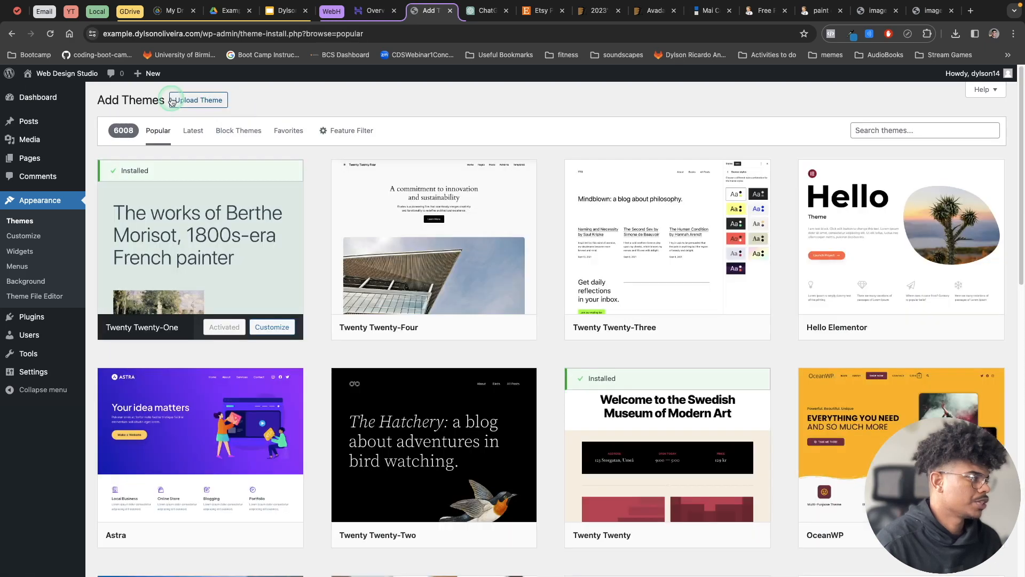
click(197, 107)
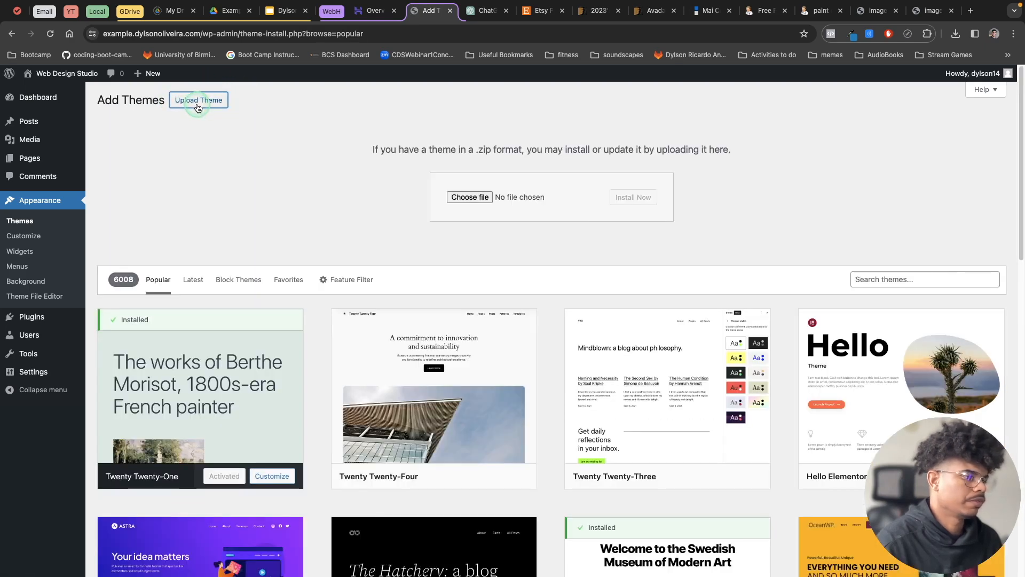
drag(473, 150, 511, 149)
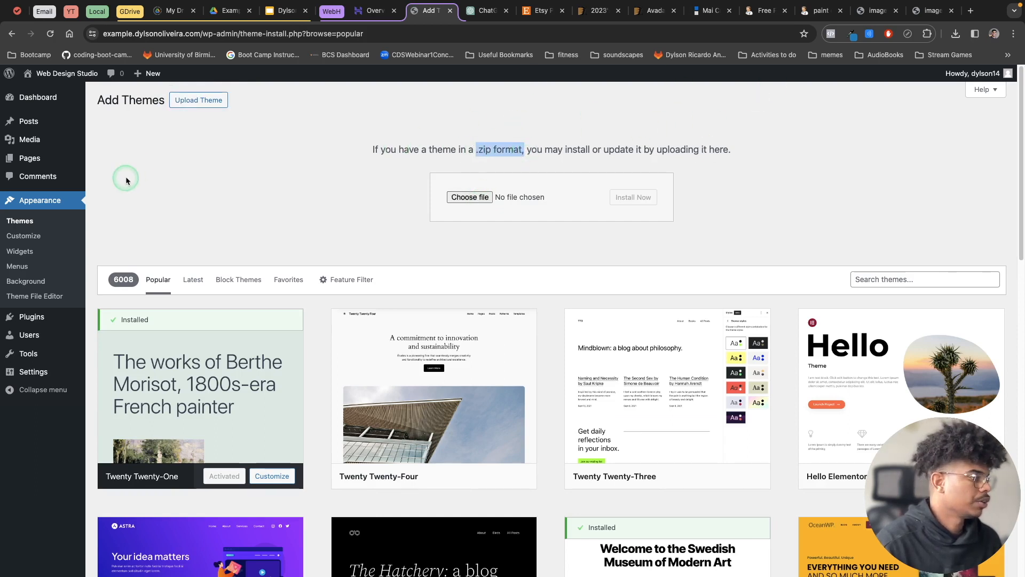
click(28, 202)
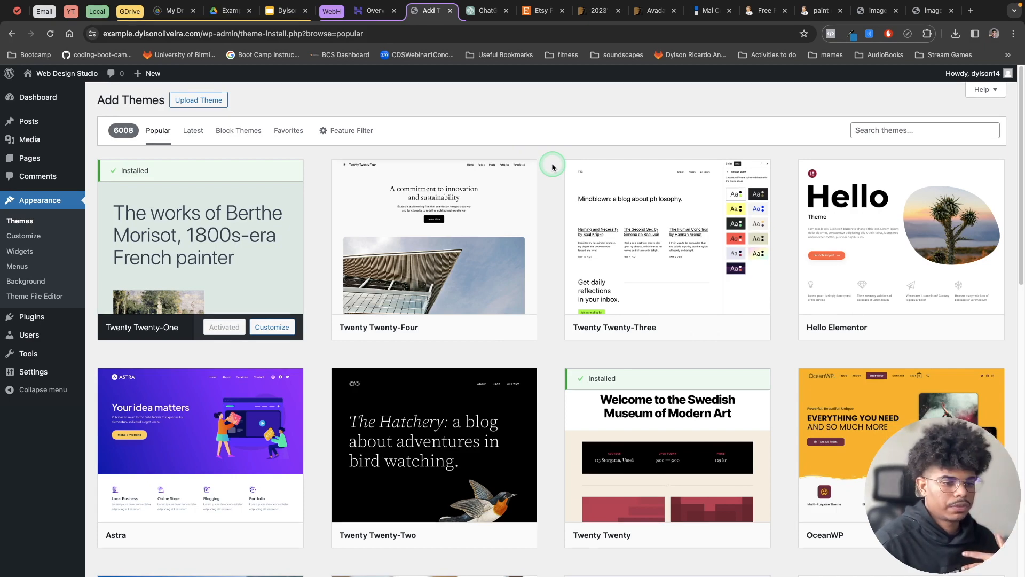
Open the live Web Design Studio site in a new tab and review how its front page looks.
mouse_move(484, 312)
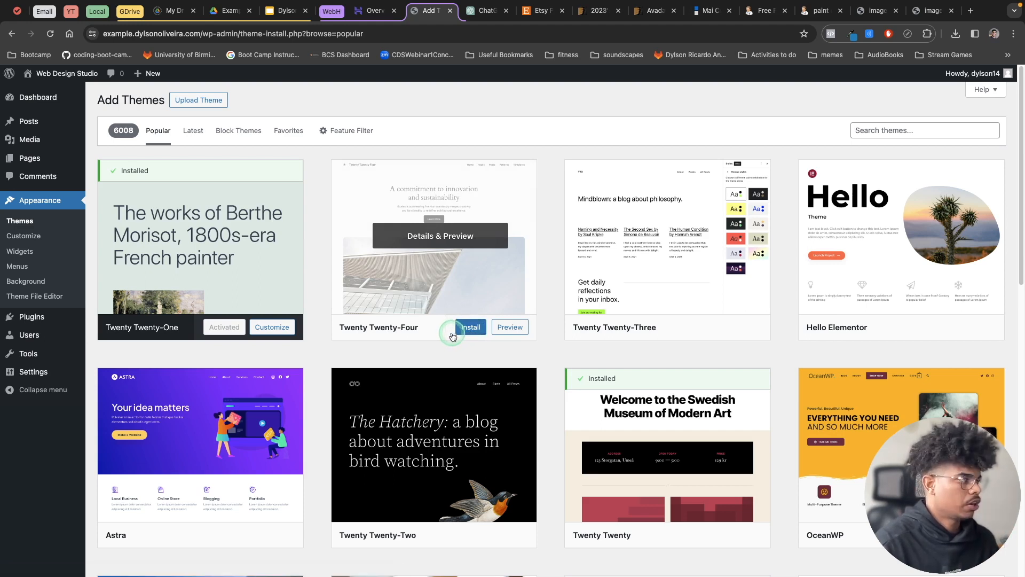
mouse_move(48, 75)
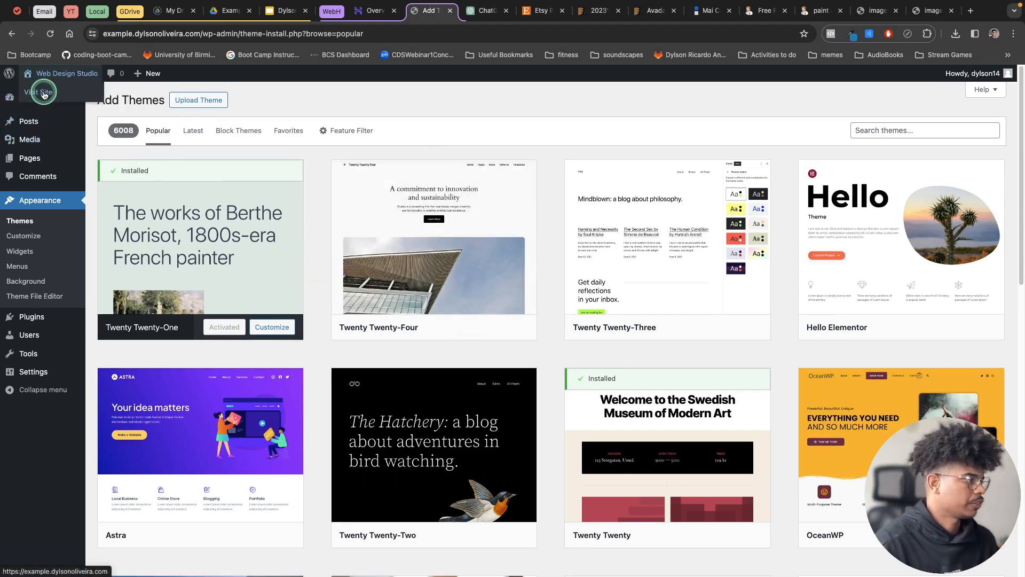
right_click(43, 94)
click(53, 97)
click(460, 11)
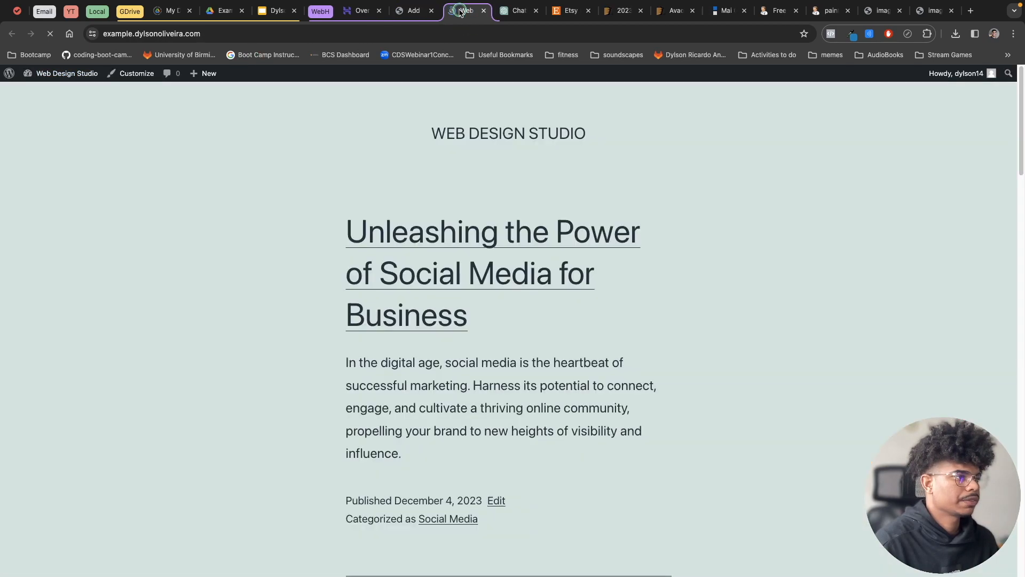
scroll(702, 327, down, 20)
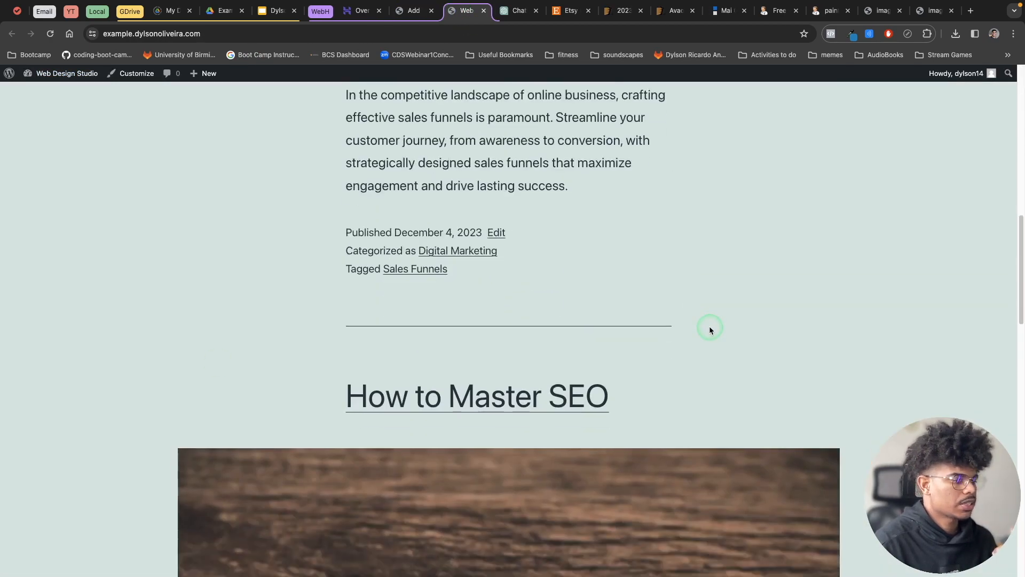
scroll(710, 333, down, 4)
scroll(710, 332, up, 20)
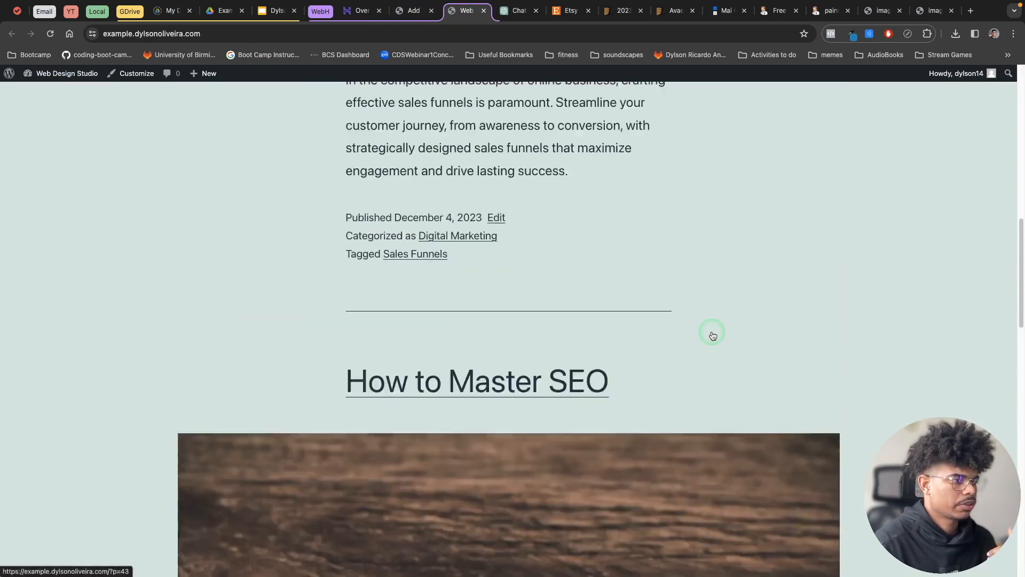
Install and activate the Twenty Twenty-Four theme in the WordPress admin.
click(423, 24)
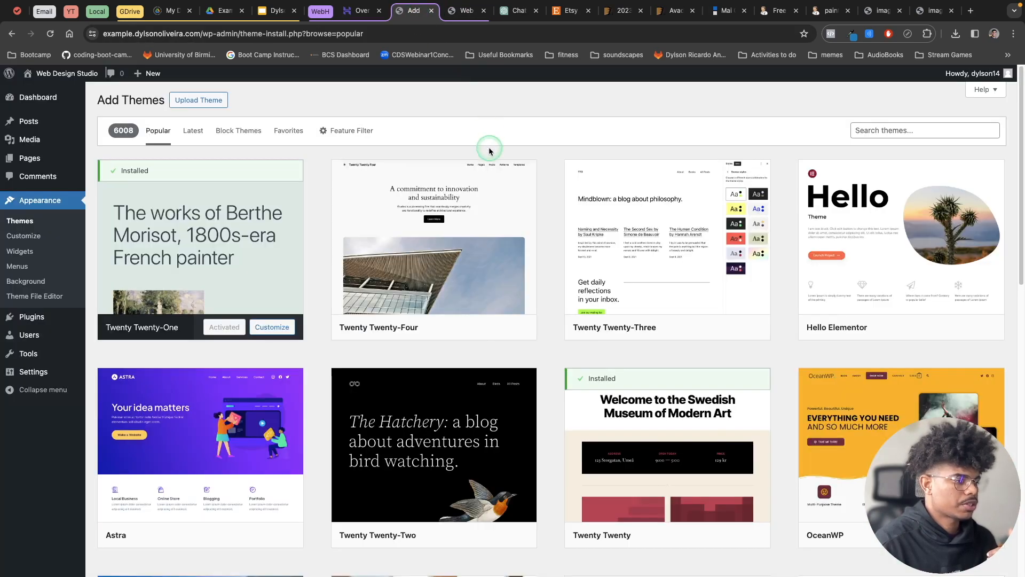
click(470, 328)
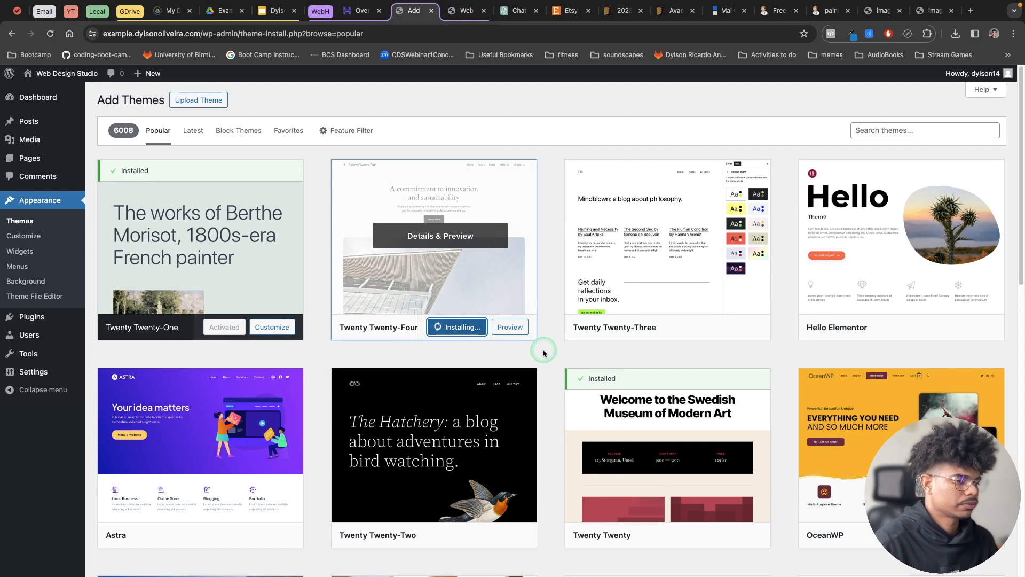
click(506, 327)
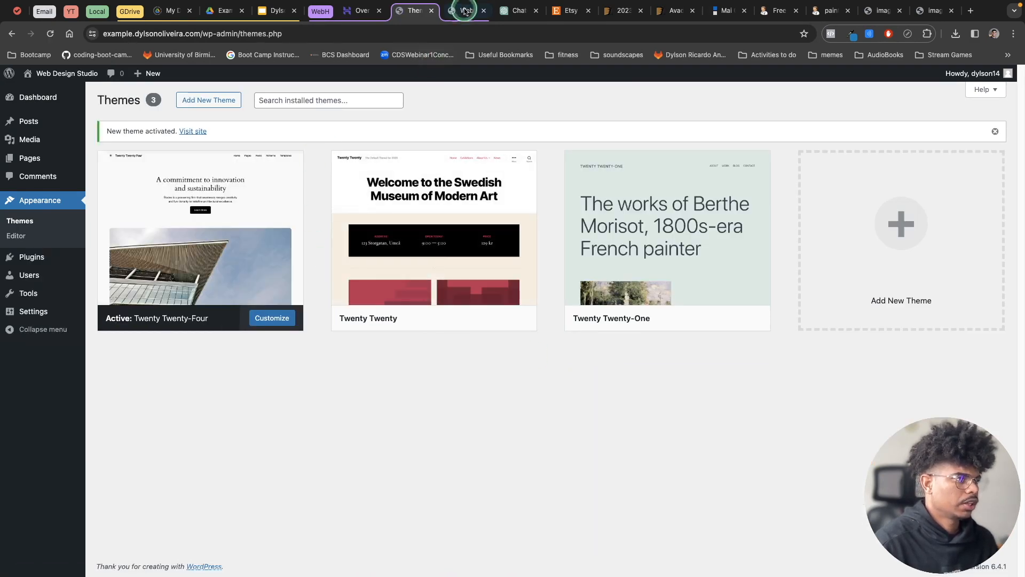
Reload the live site and review its home page in the newly activated theme, including the blog post list.
click(462, 10)
click(50, 34)
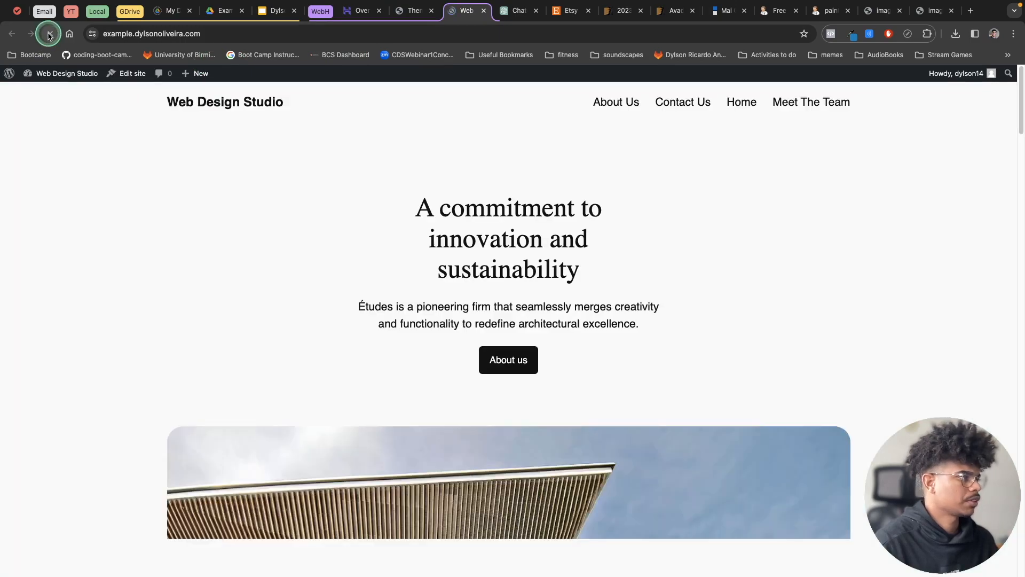
scroll(756, 274, down, 20)
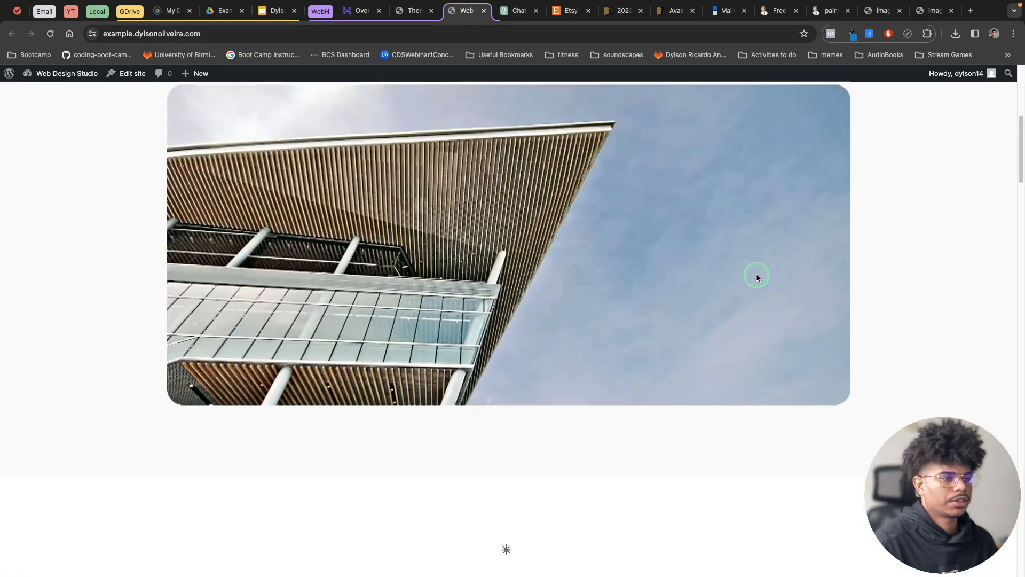
scroll(754, 275, down, 20)
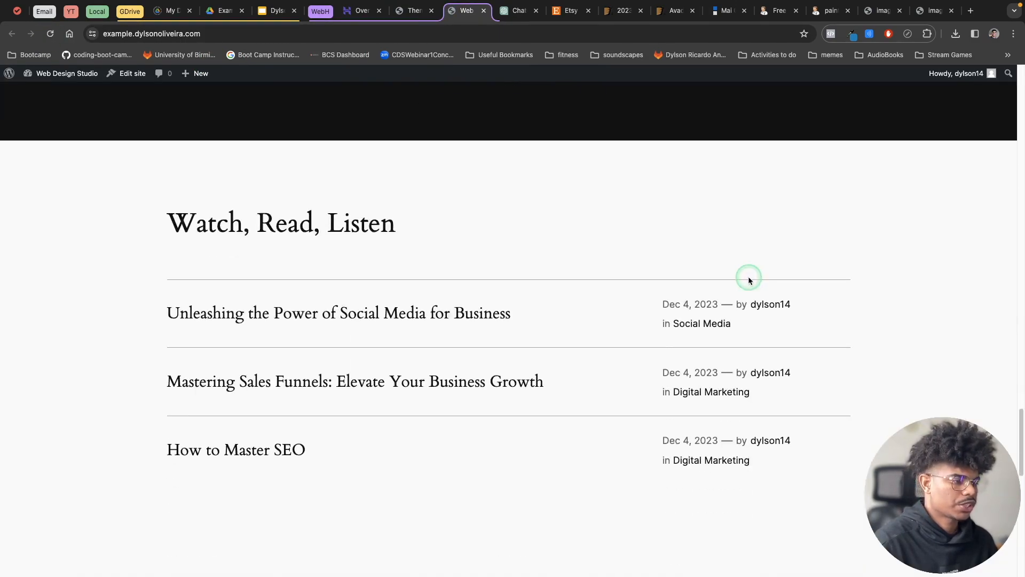
scroll(746, 276, up, 20)
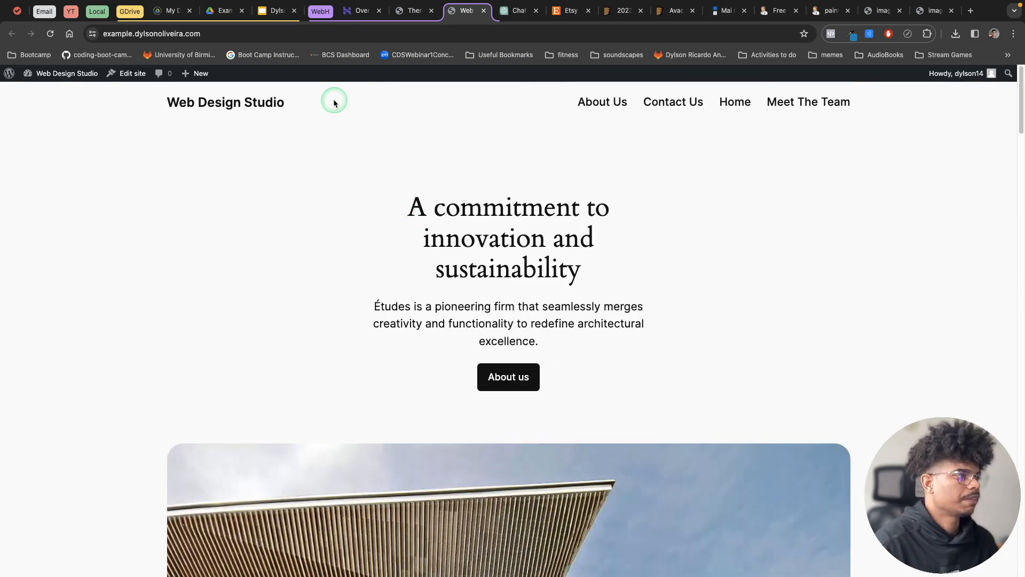
Activate the installed Twenty Twenty theme in the WordPress admin and list the latest themes available to add.
click(411, 11)
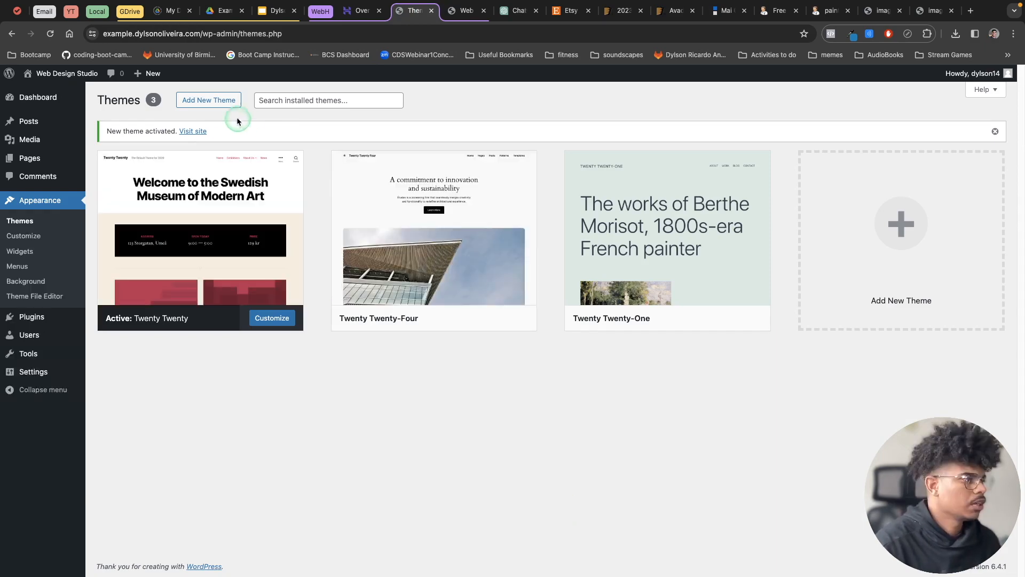
click(209, 101)
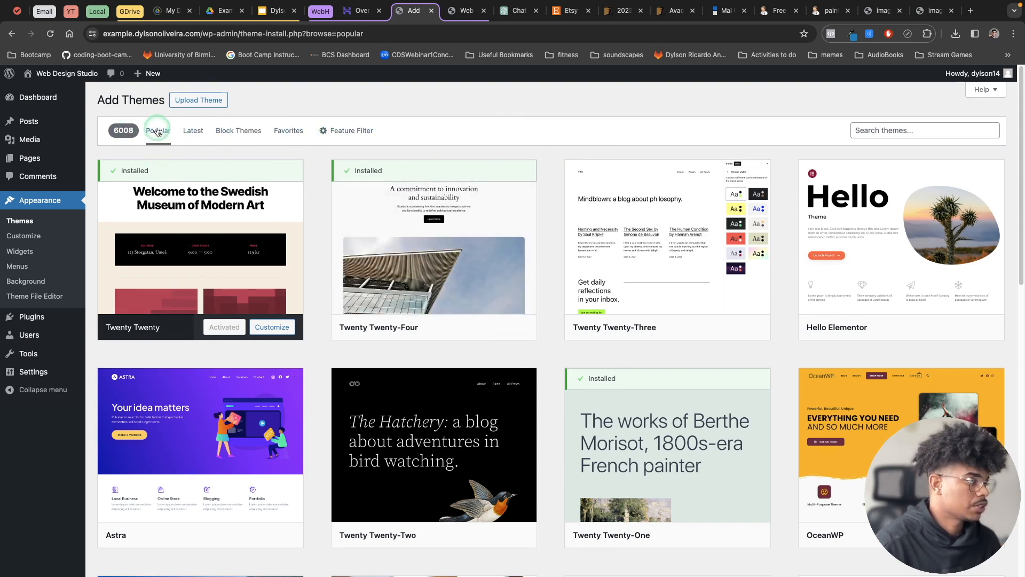
click(198, 134)
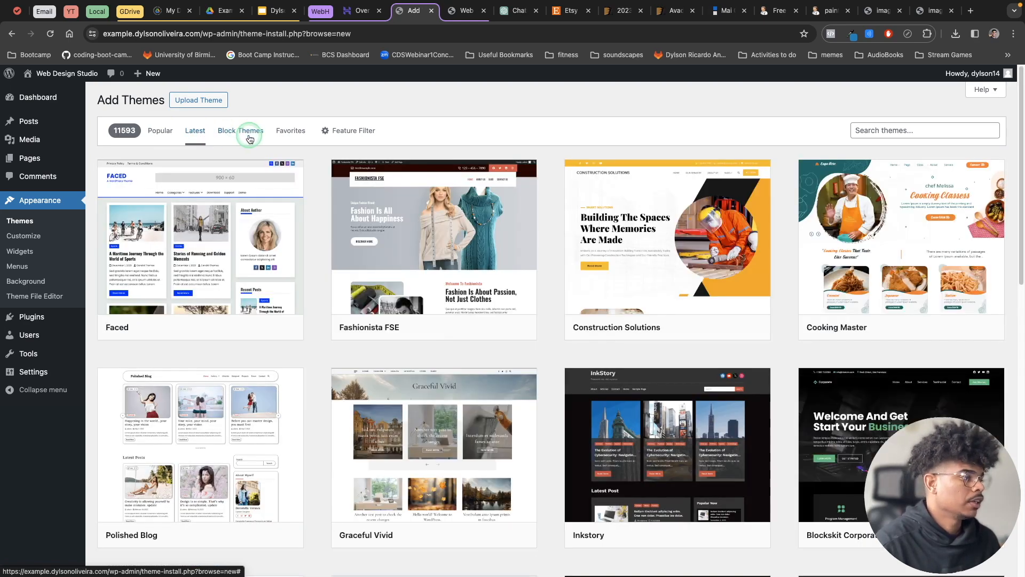
Browse the block themes available to add, and search the theme directory for food.
click(251, 138)
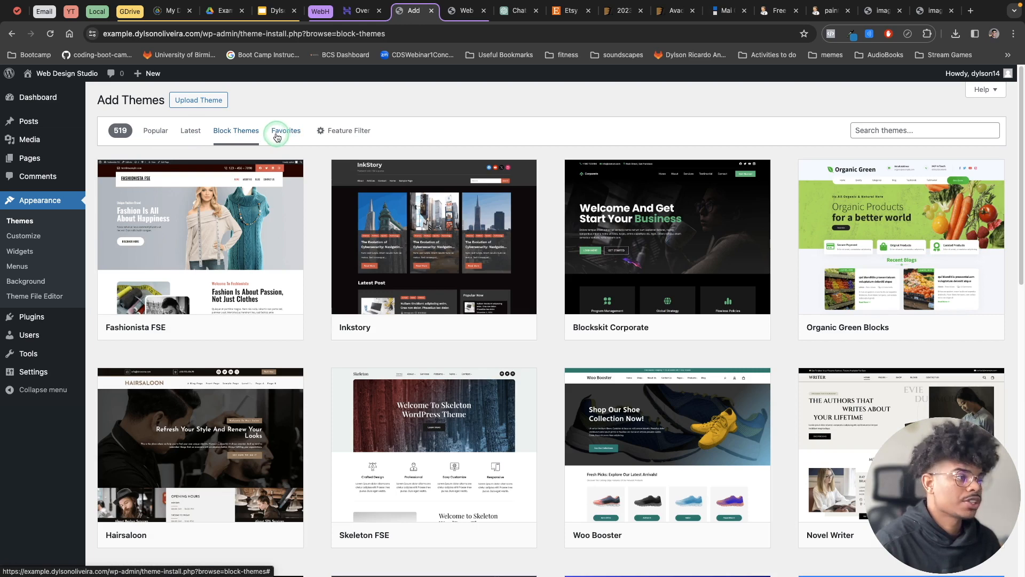
click(922, 133)
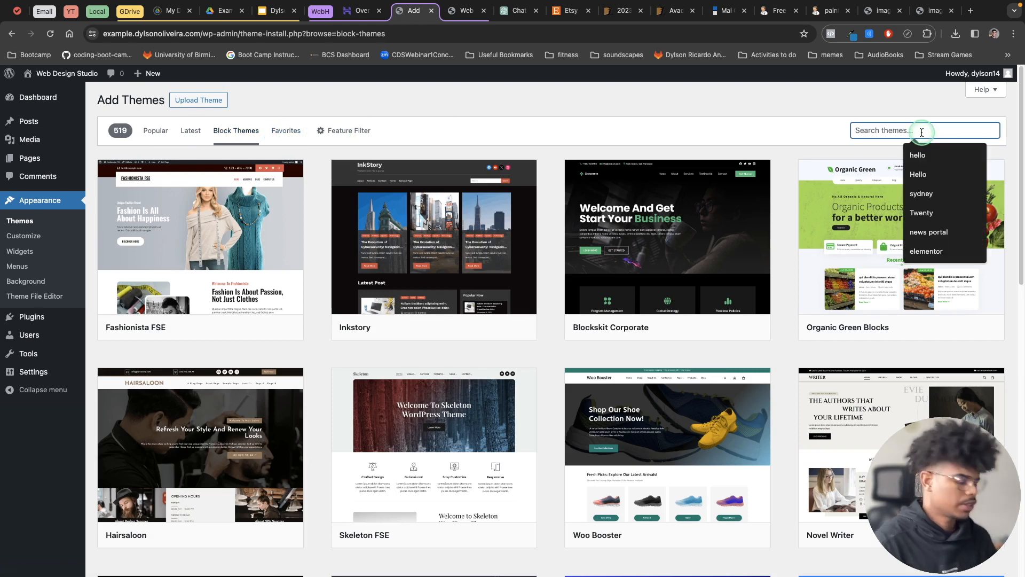
text(food)
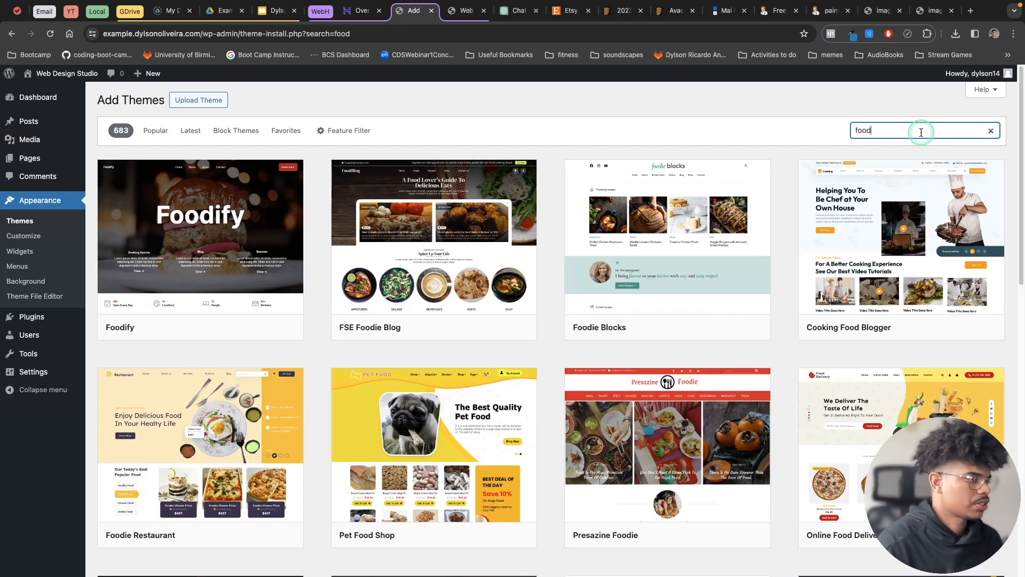
Preview the Foodify theme, review its demo page through to the recent posts, and close the preview.
mouse_move(232, 262)
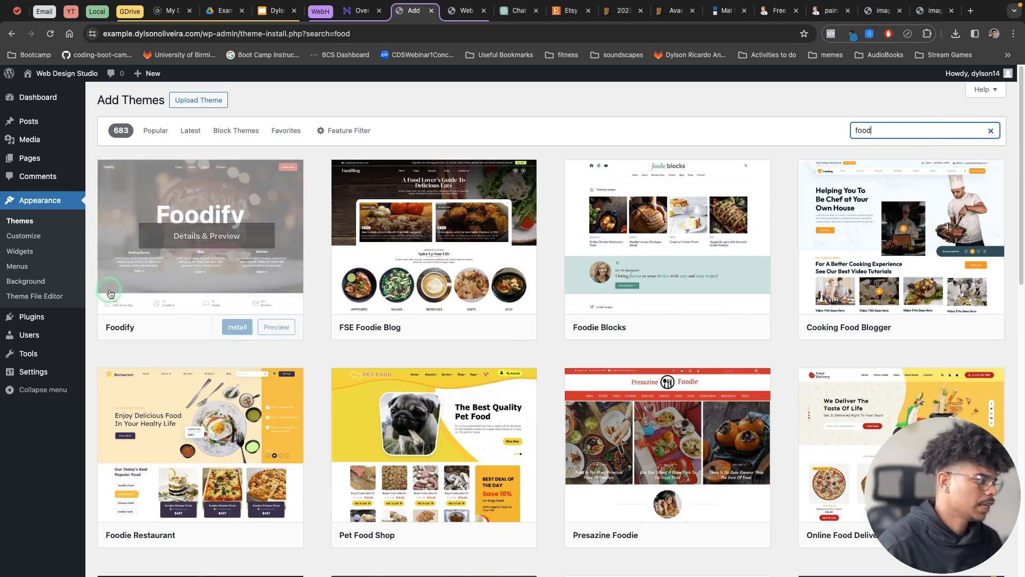
click(238, 245)
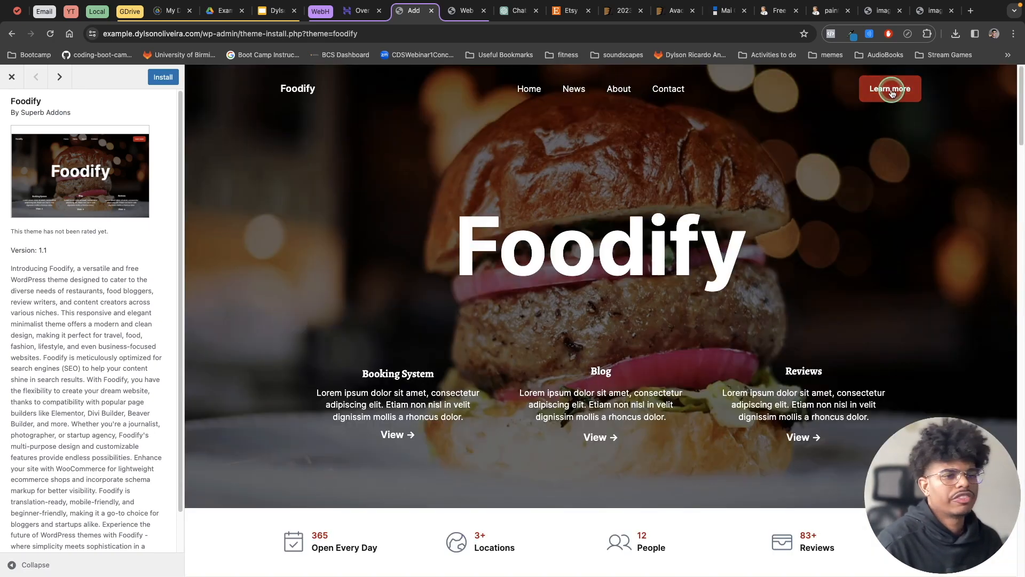
scroll(658, 189, down, 15)
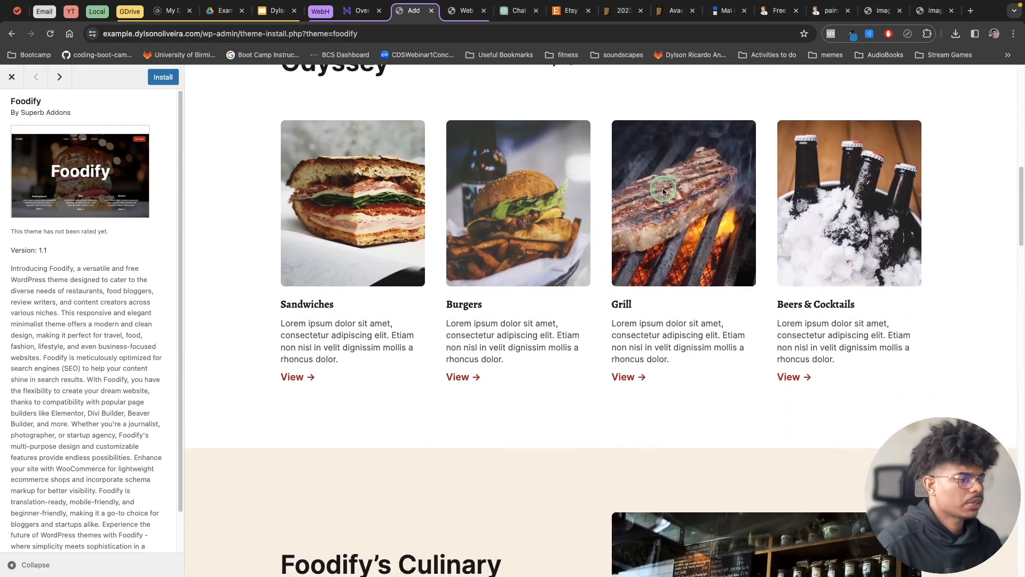
scroll(661, 190, down, 20)
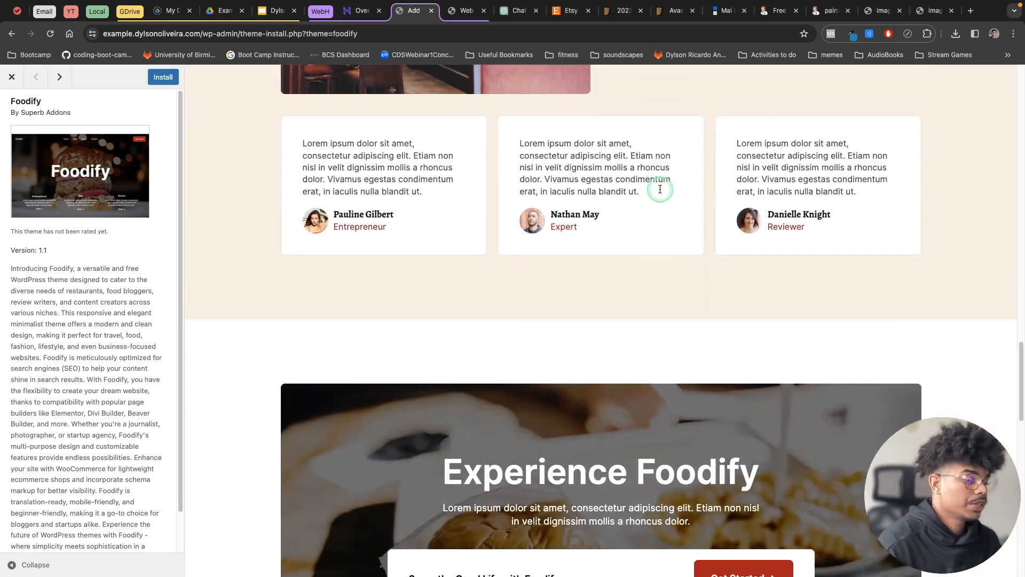
scroll(627, 191, down, 10)
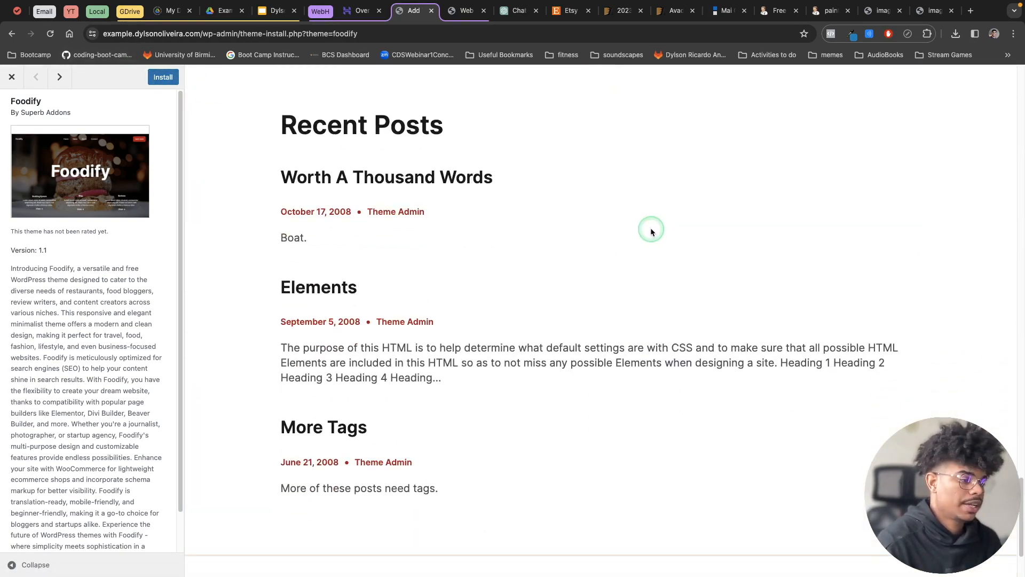
scroll(651, 232, up, 20)
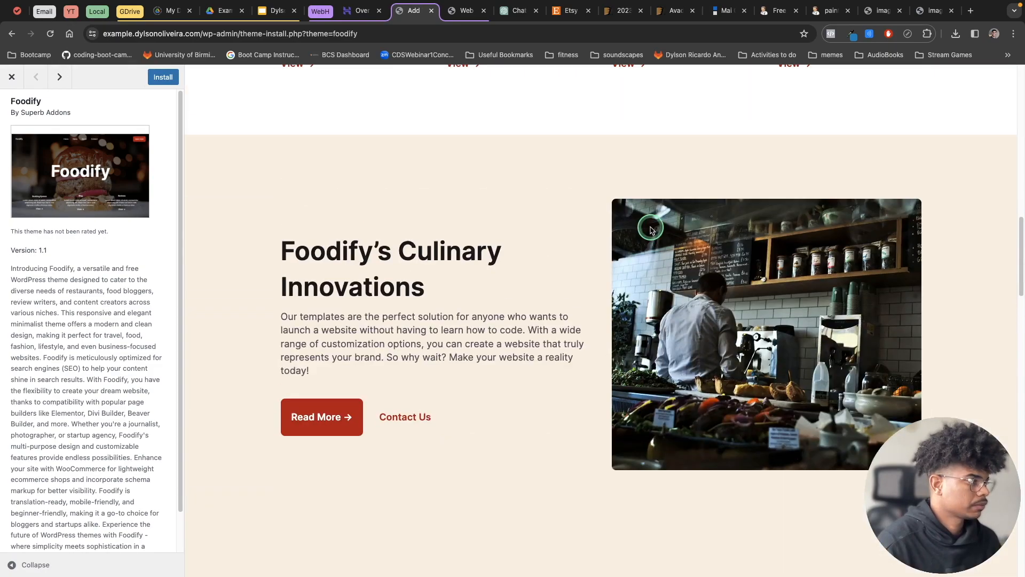
scroll(650, 232, up, 5)
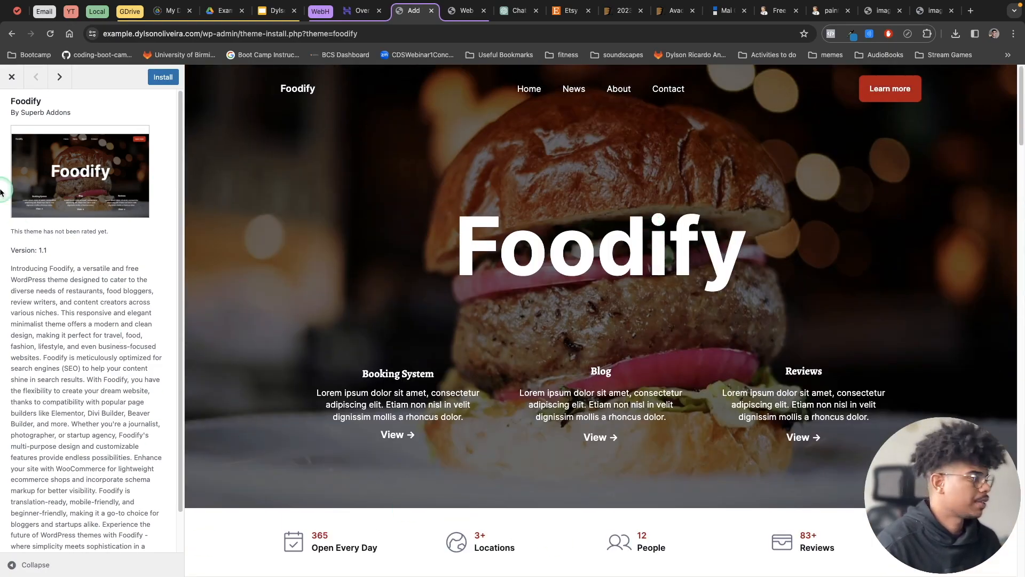
click(10, 82)
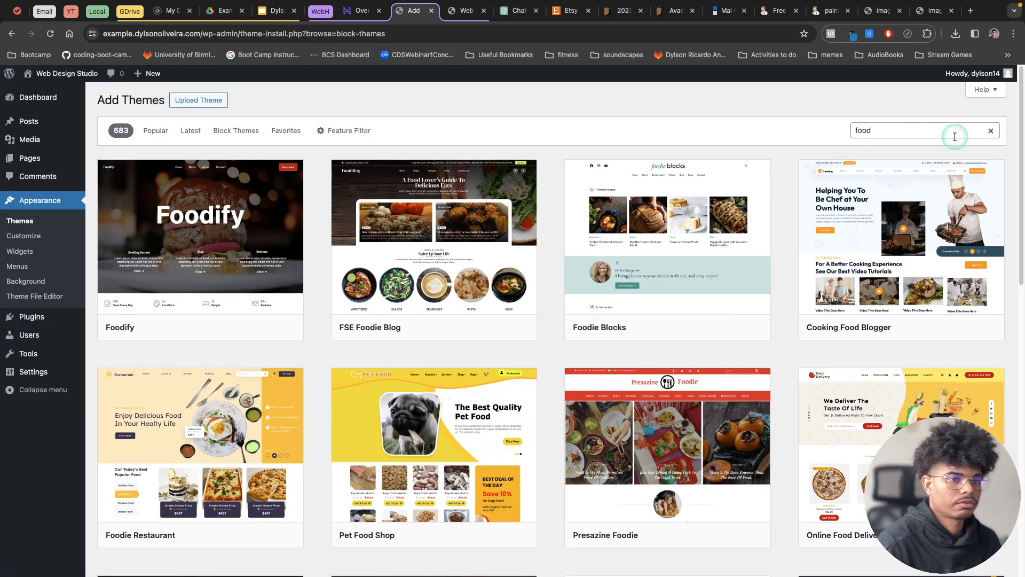
Search the theme directory for news instead and browse the matching themes.
drag(954, 133, 842, 131)
text(news)
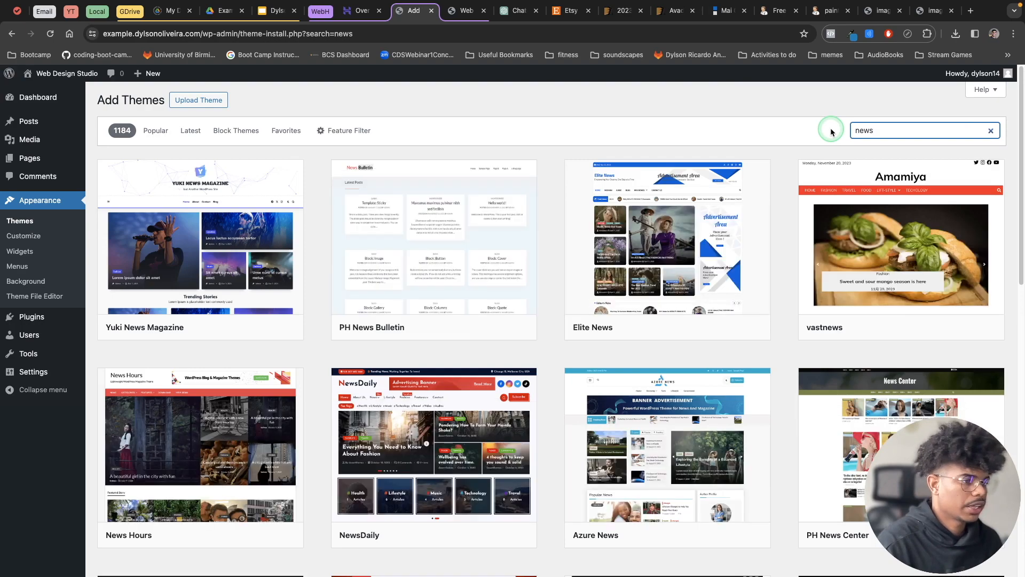
scroll(897, 229, down, 5)
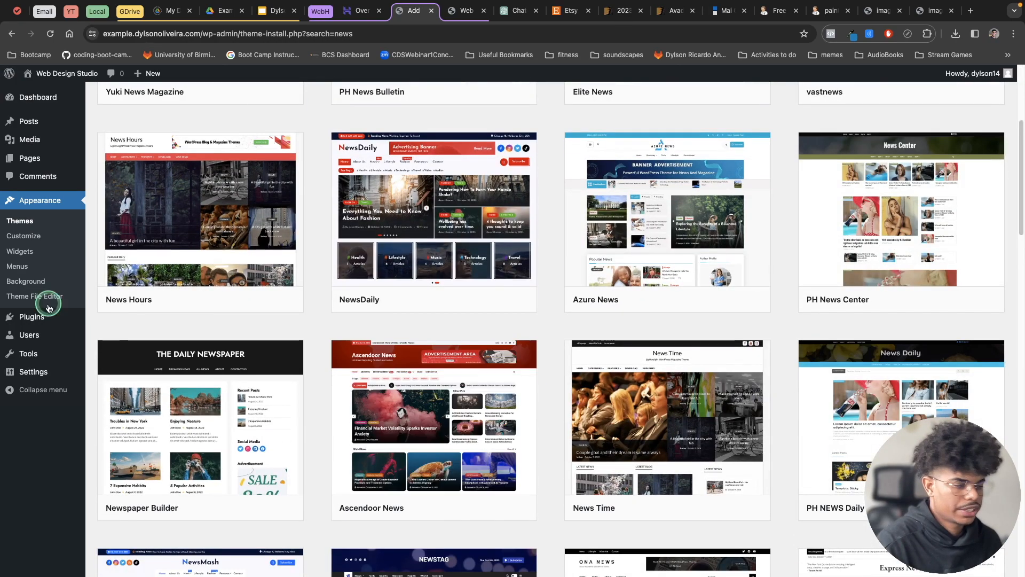
scroll(556, 318, up, 5)
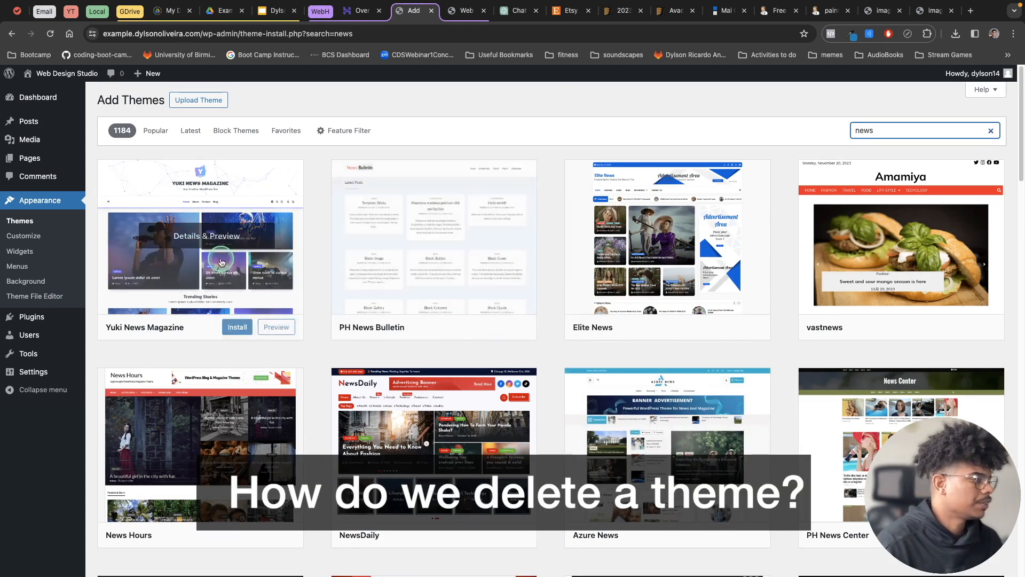
Delete the Twenty Twenty-Four theme from the installed themes and confirm the deletion.
click(23, 223)
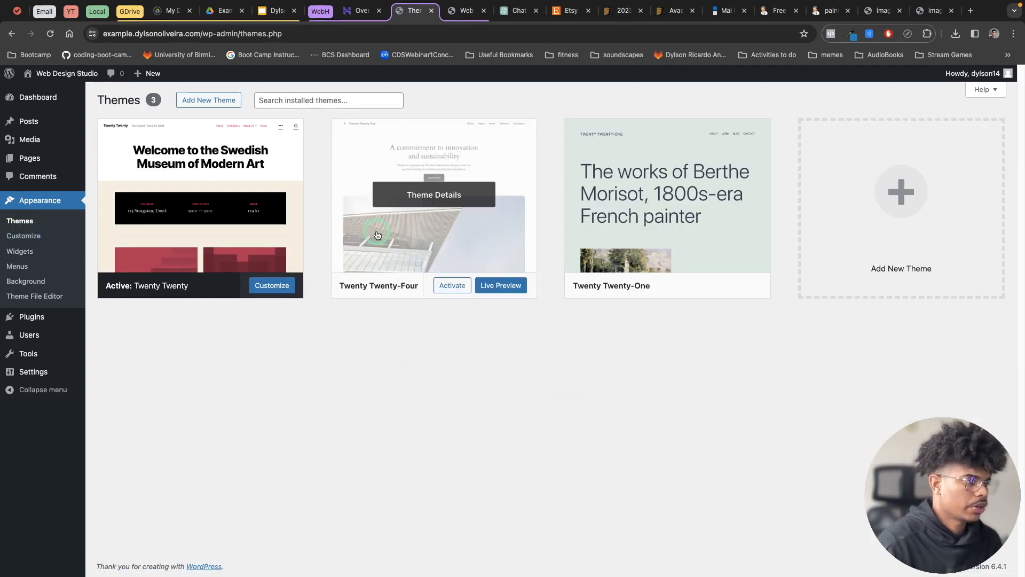
click(467, 231)
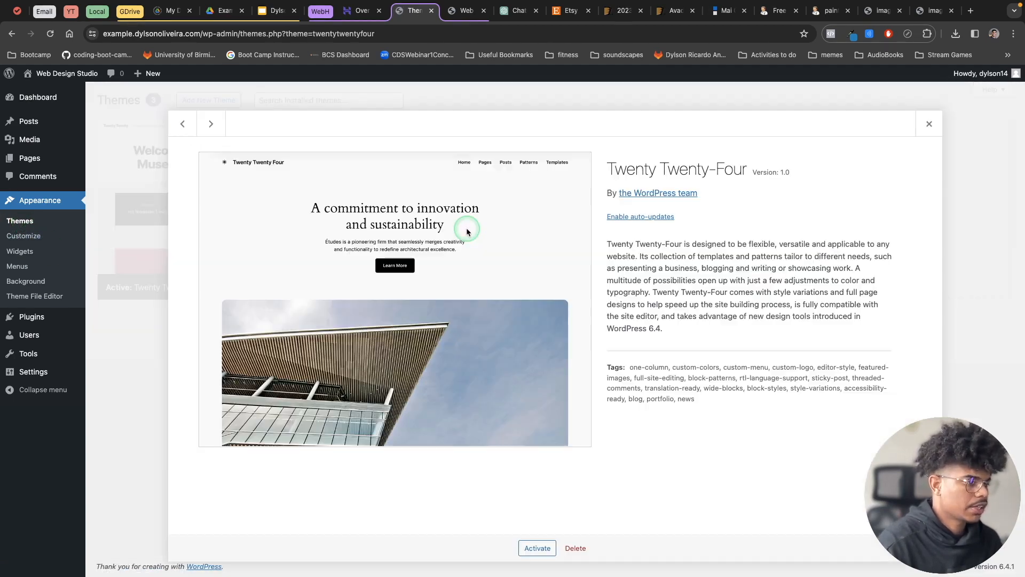
click(577, 549)
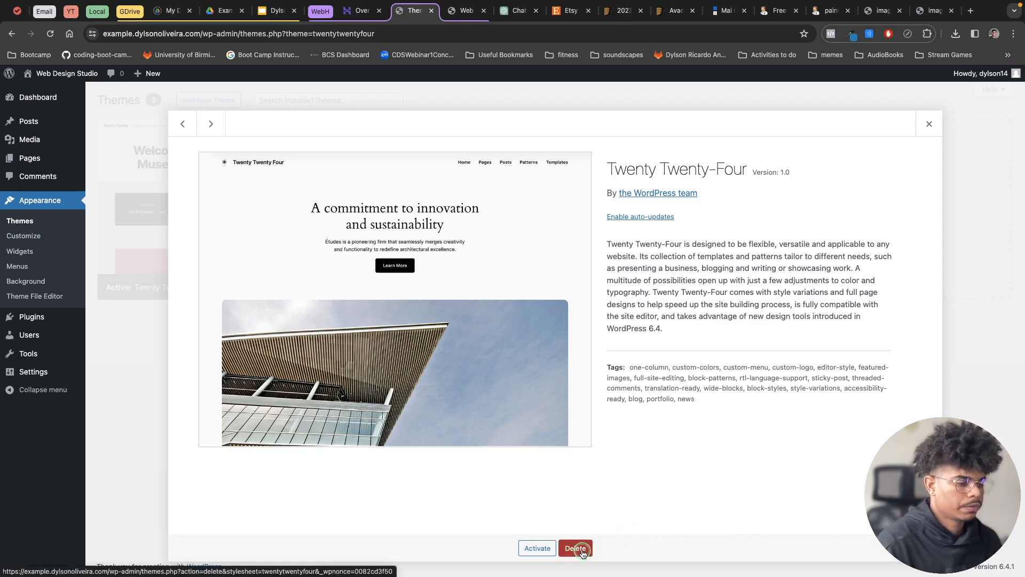
click(603, 123)
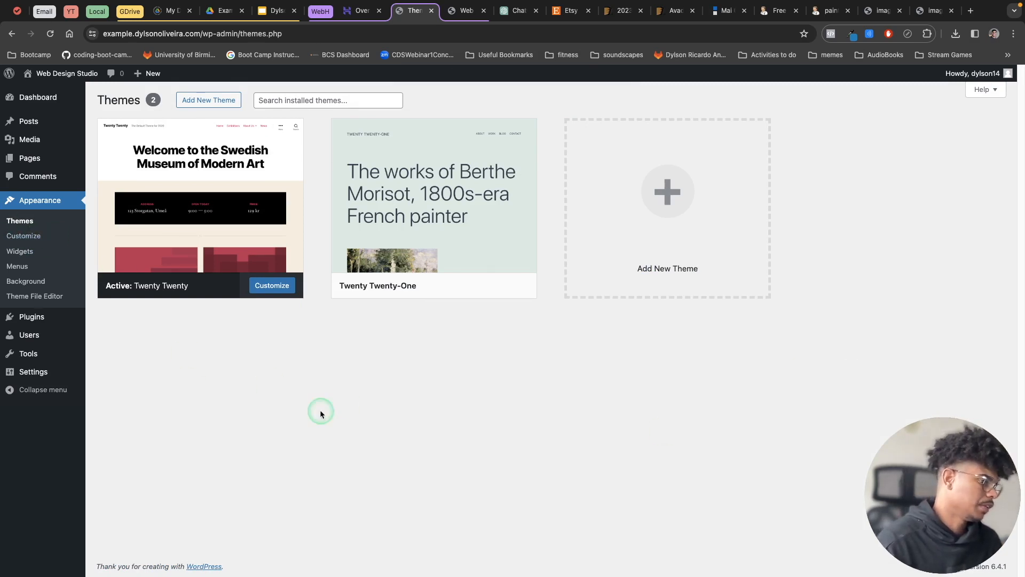
Activate the Twenty Twenty-One theme and open the site logo selection in its site identity settings.
click(455, 287)
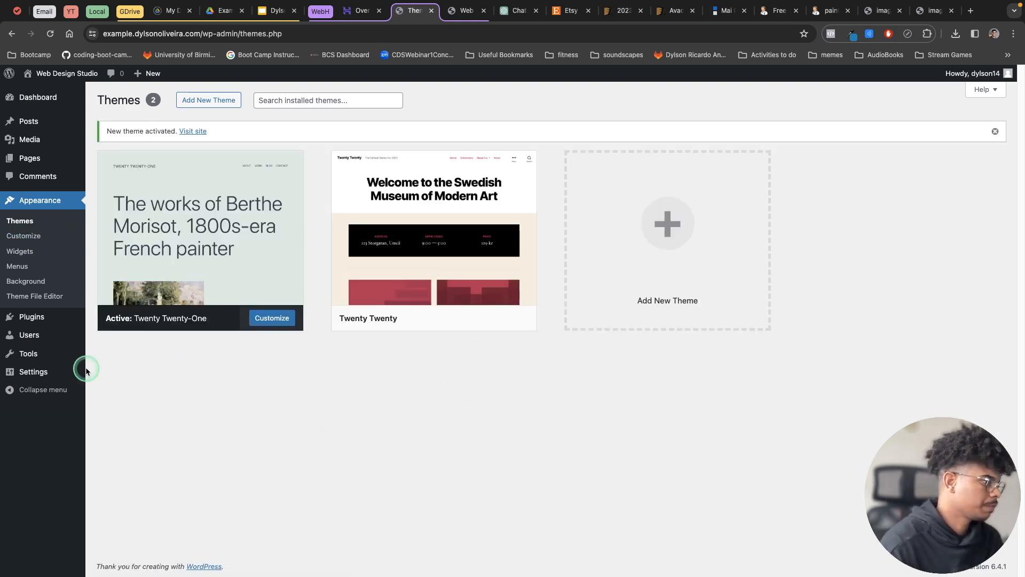
click(32, 239)
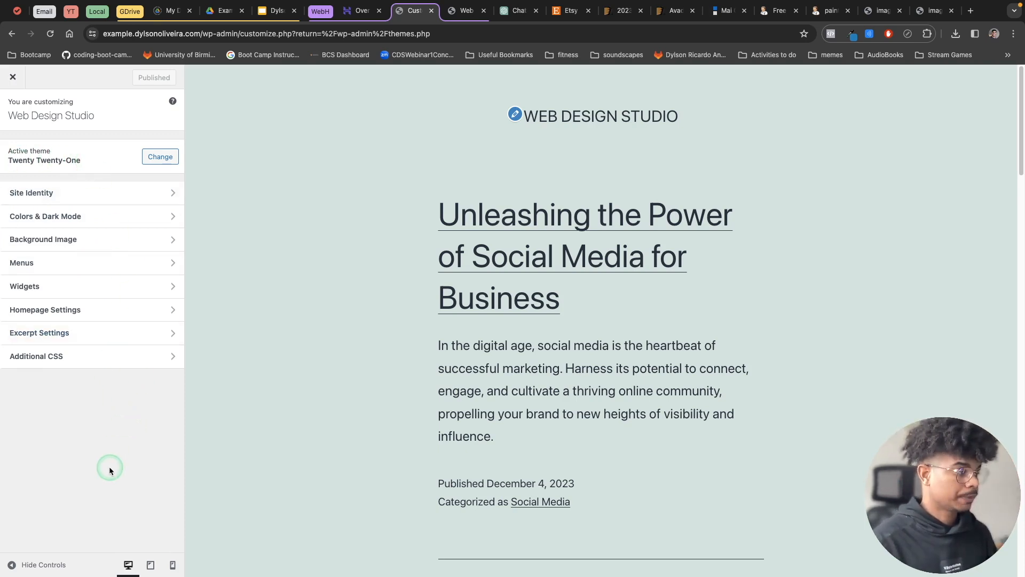
click(75, 193)
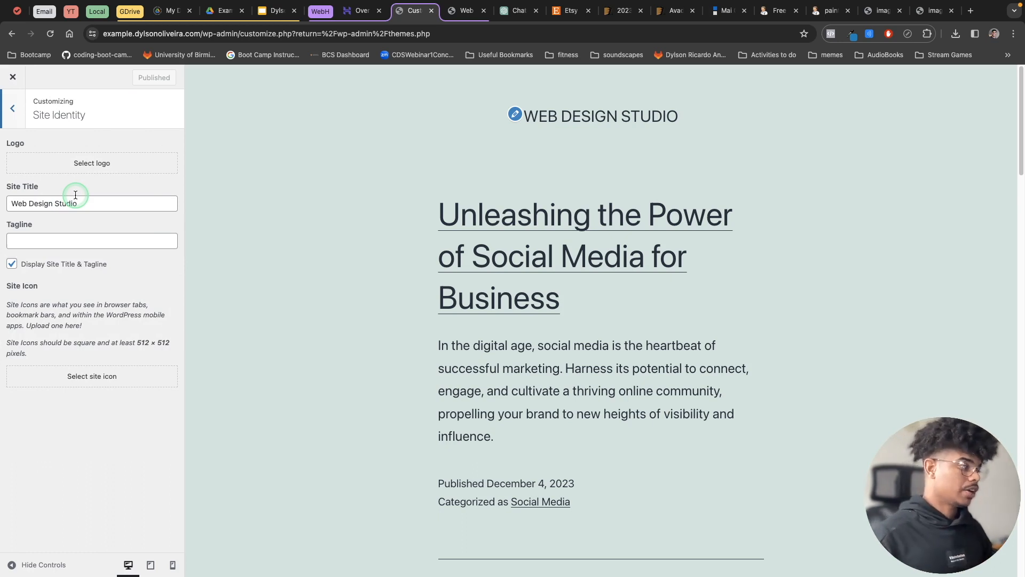
click(95, 164)
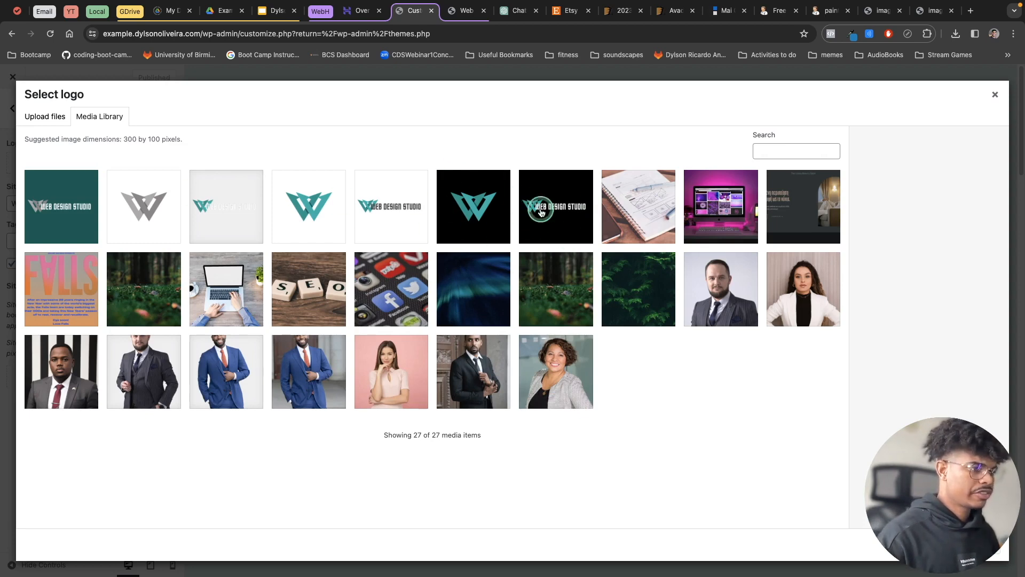
click(220, 14)
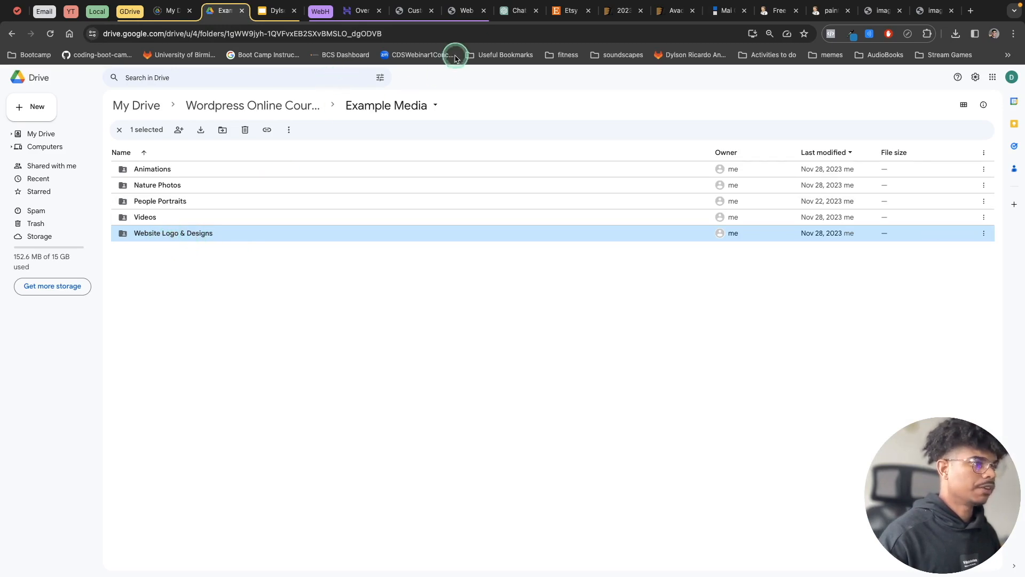
click(464, 11)
click(412, 13)
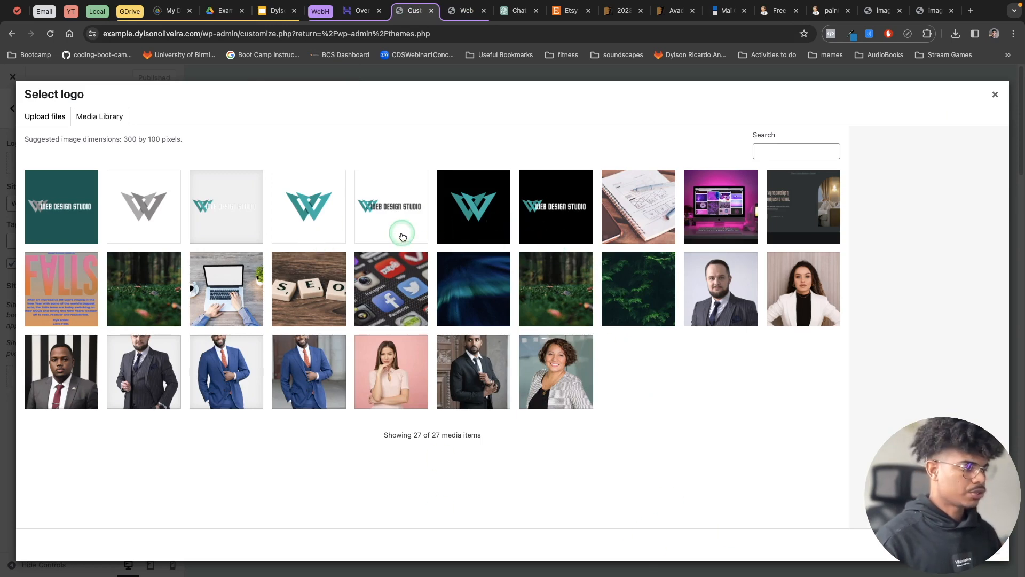
Set the white-background Web Design Studio image 3.png as the site logo, cropped to the suggested area.
click(401, 215)
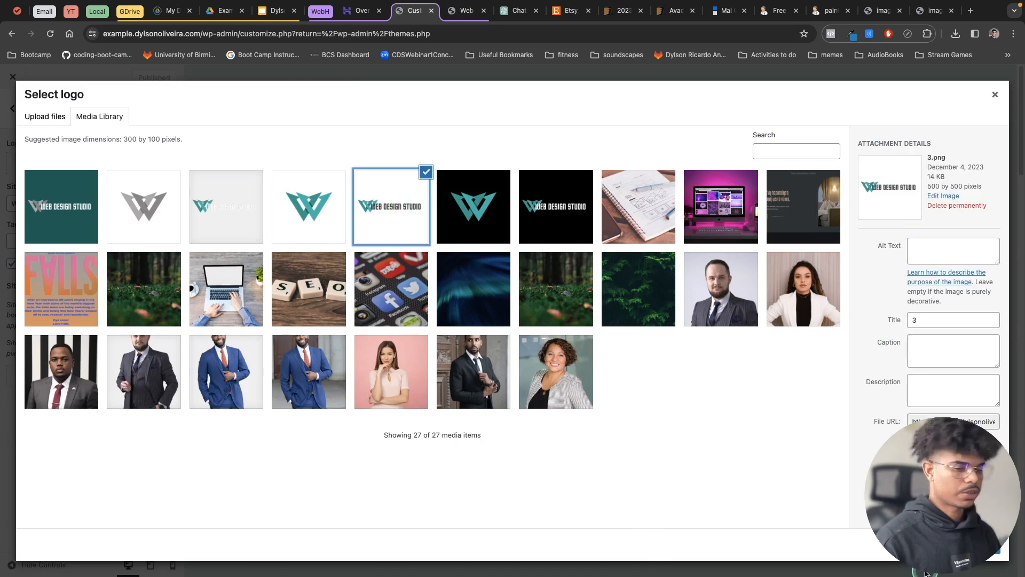
click(985, 546)
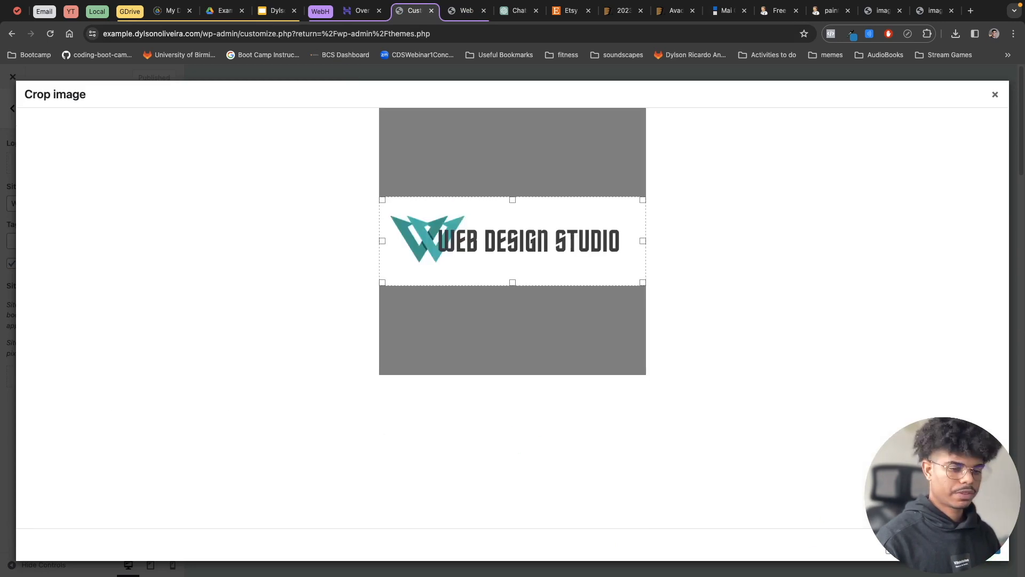
click(841, 528)
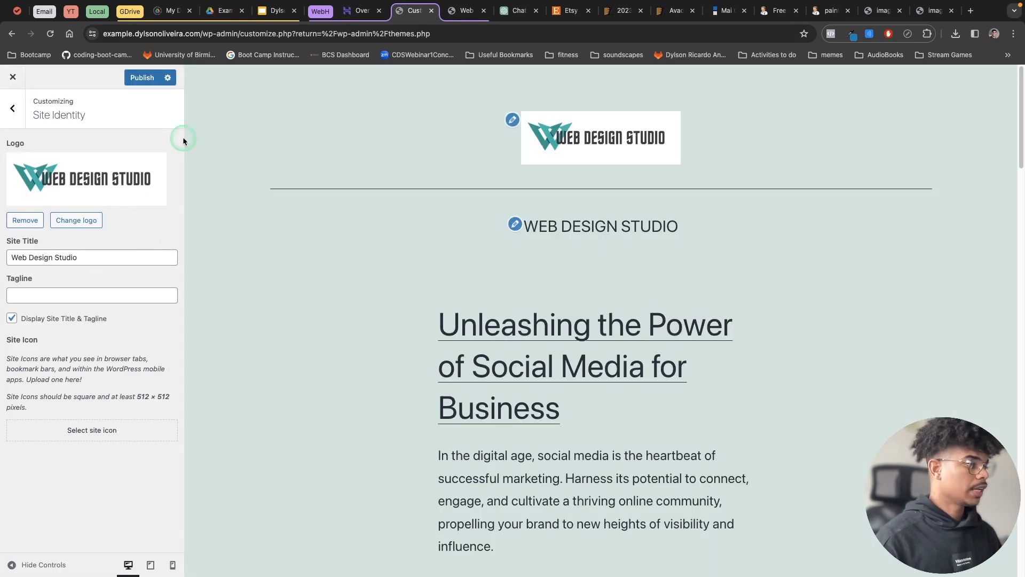
click(466, 207)
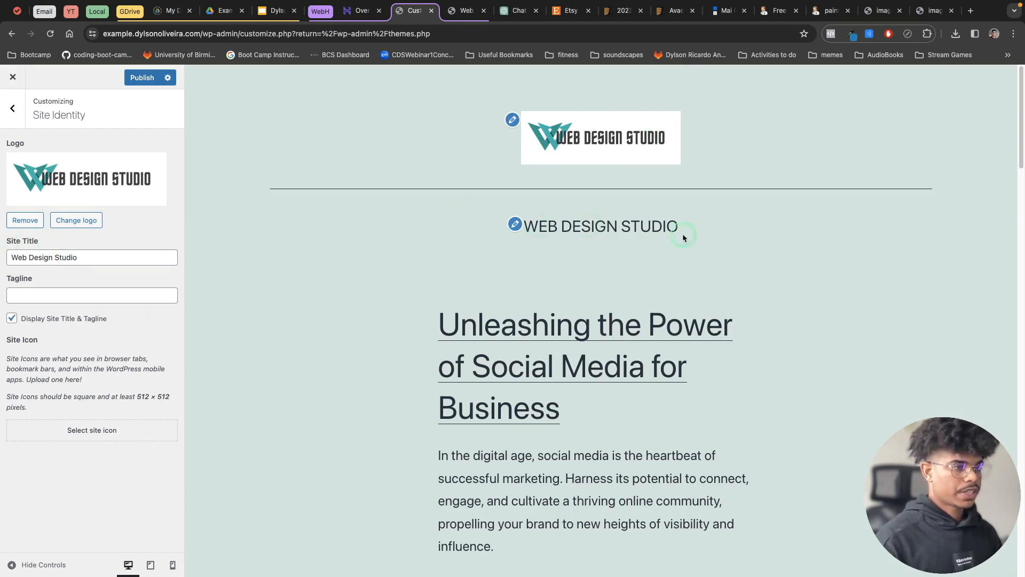
Publish the site title as Web Design Market and check it on the reloaded live site.
click(63, 259)
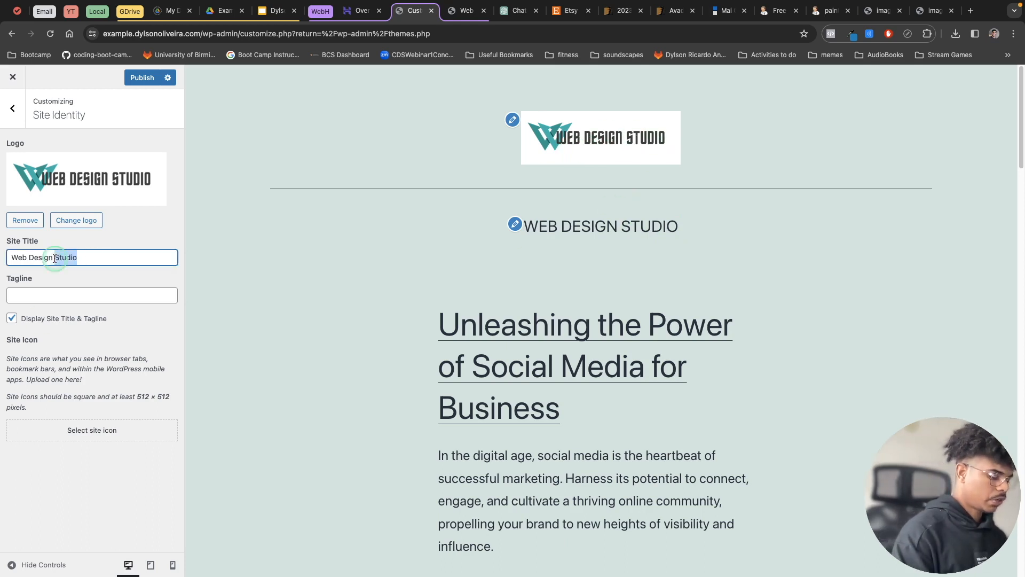
text(Market)
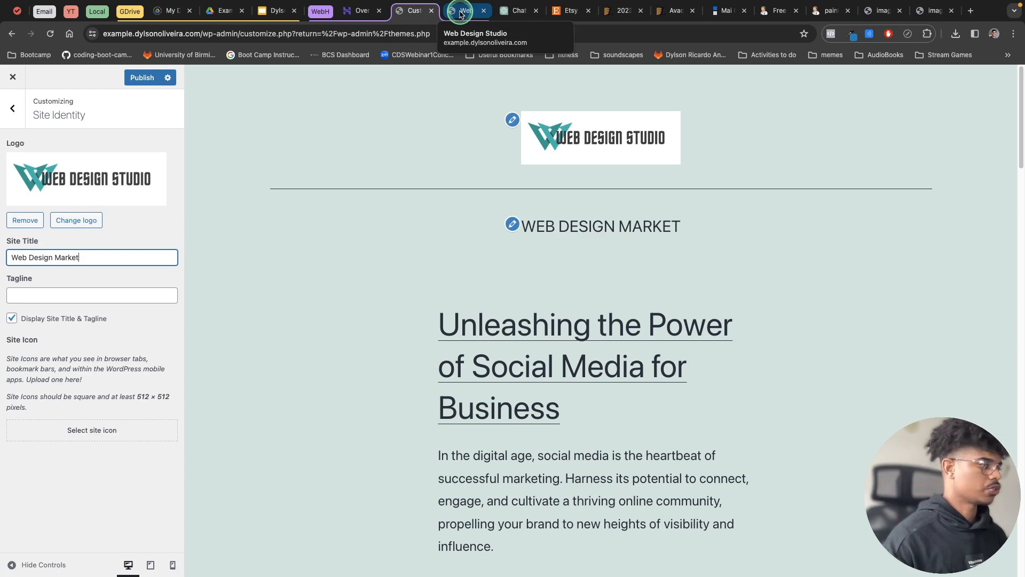
click(142, 78)
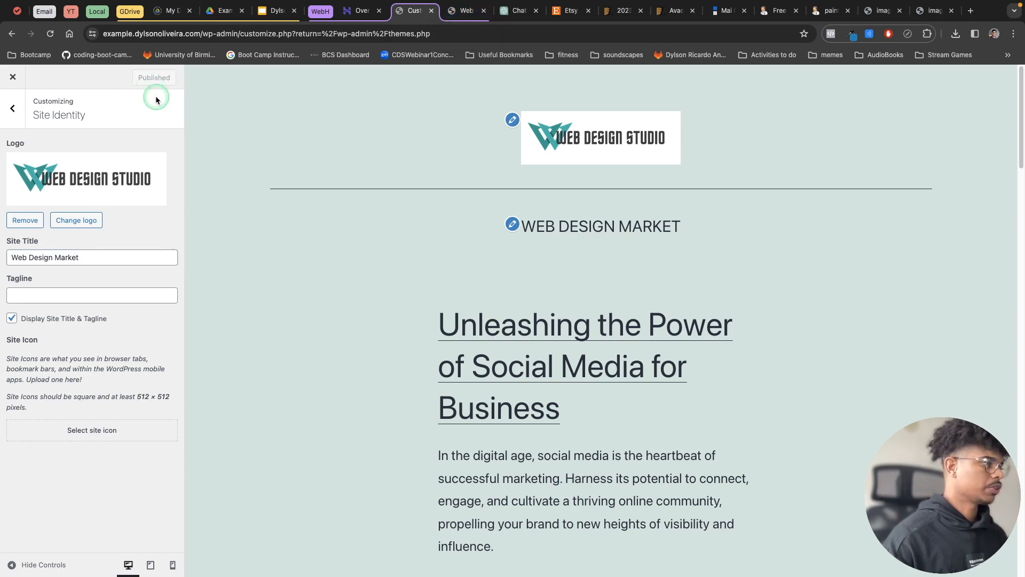
click(466, 11)
click(48, 34)
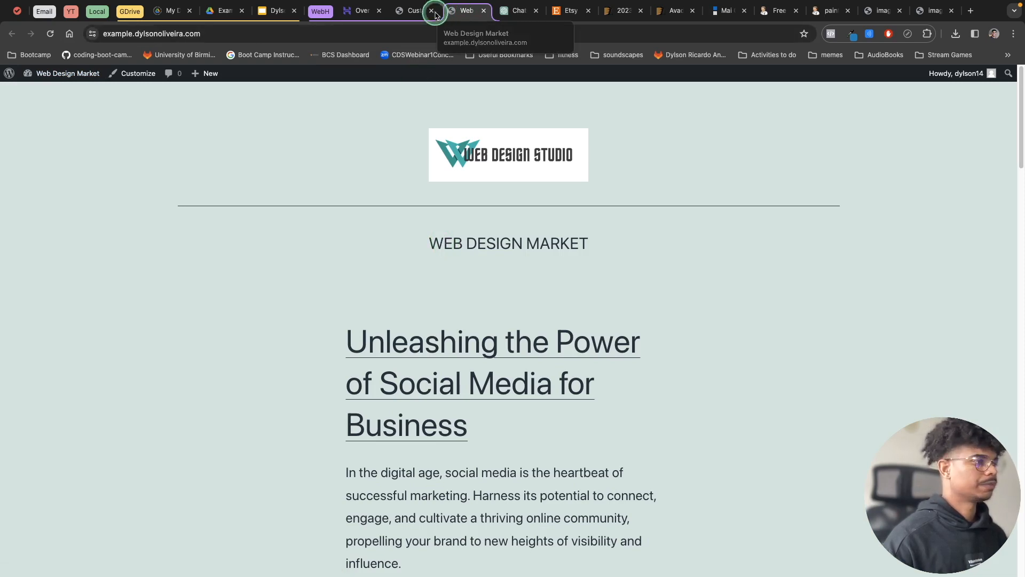
Return to the site identity settings and change the site title to Web Design Studio.
click(415, 11)
double_click(65, 257)
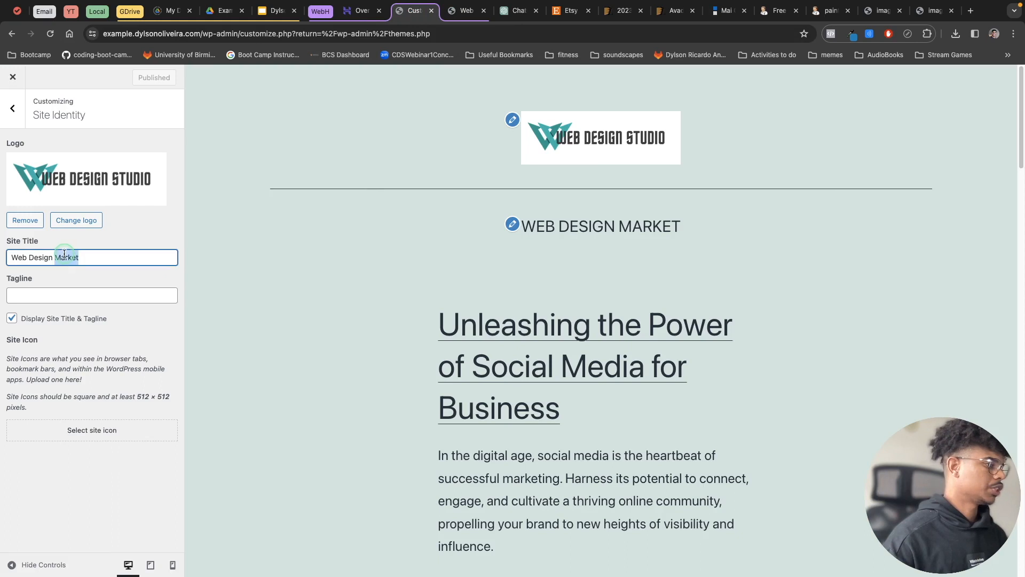
text(Studio)
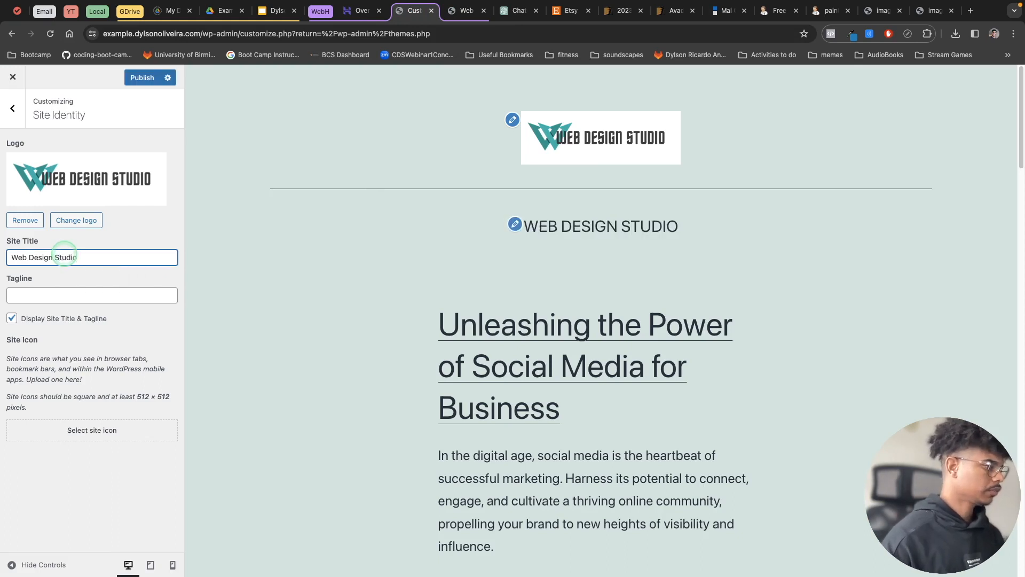
Set the tagline to Design Done Better and use the teal W image on a white background as the site icon, cropped around the mark.
click(36, 295)
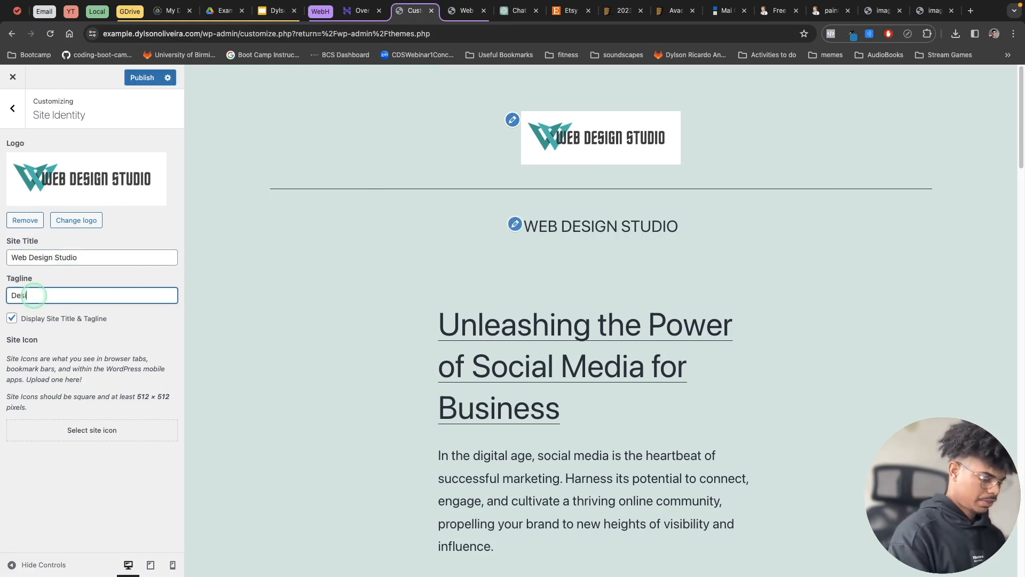
text(Design Done Better)
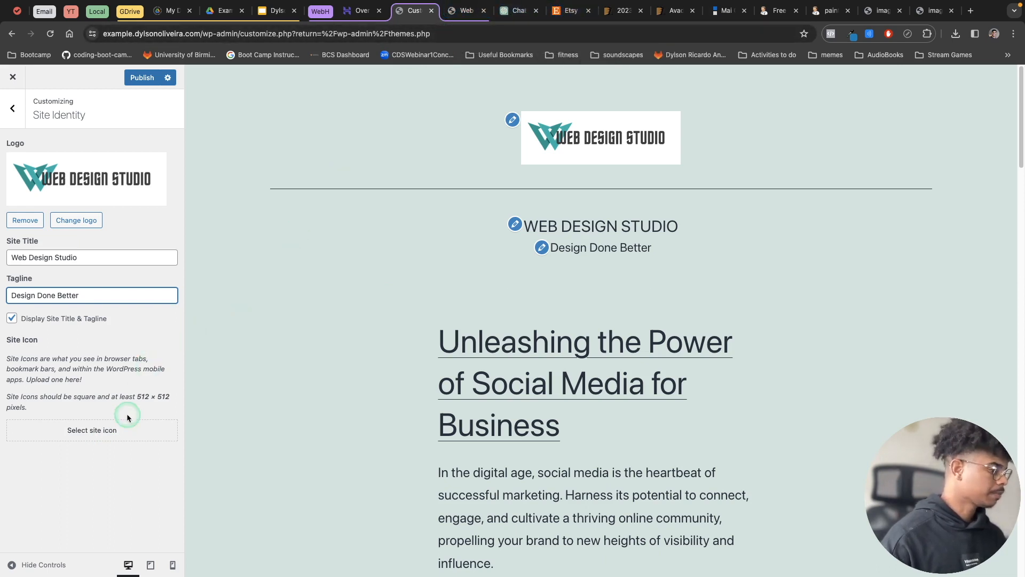
click(103, 430)
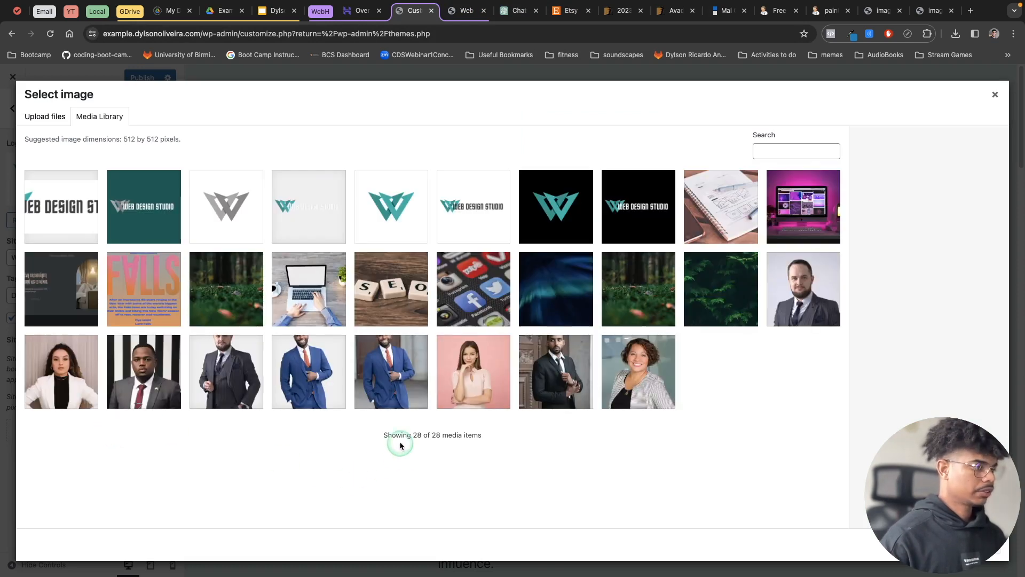
click(404, 221)
click(980, 550)
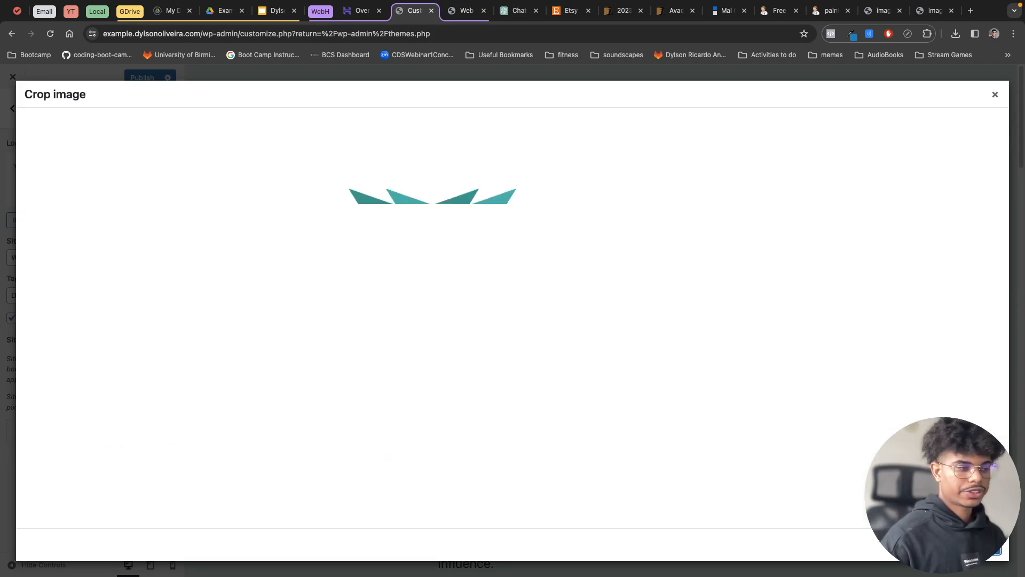
drag(297, 115, 302, 113)
click(592, 219)
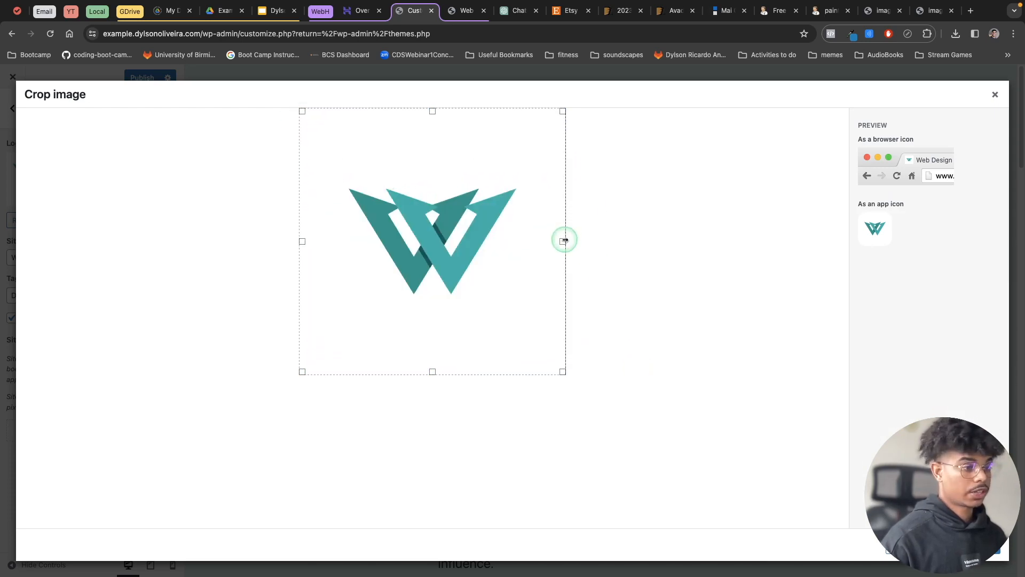
click(710, 570)
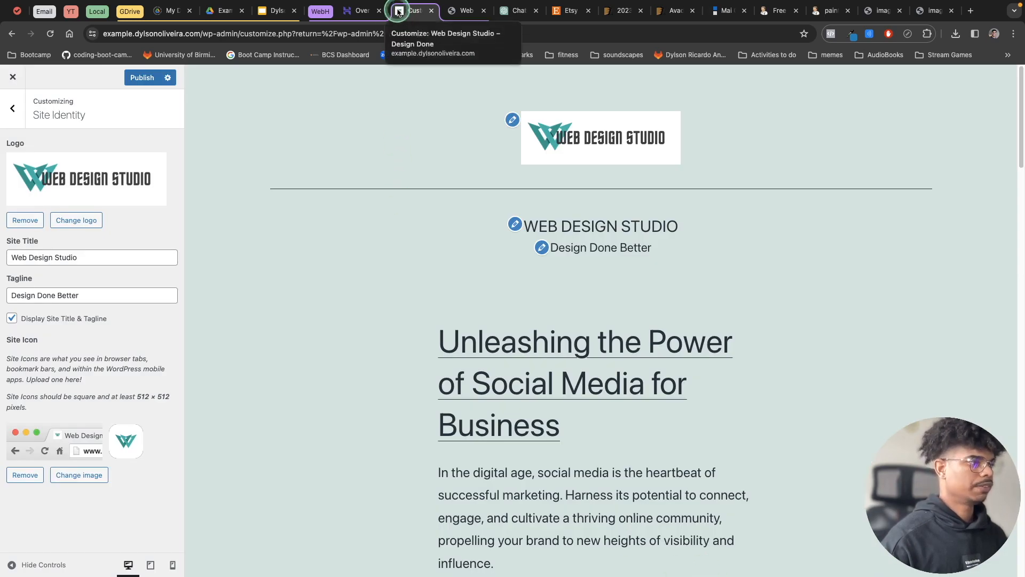
Publish the site identity changes and check the title, tagline and icon on the reloaded live site.
click(142, 77)
click(460, 11)
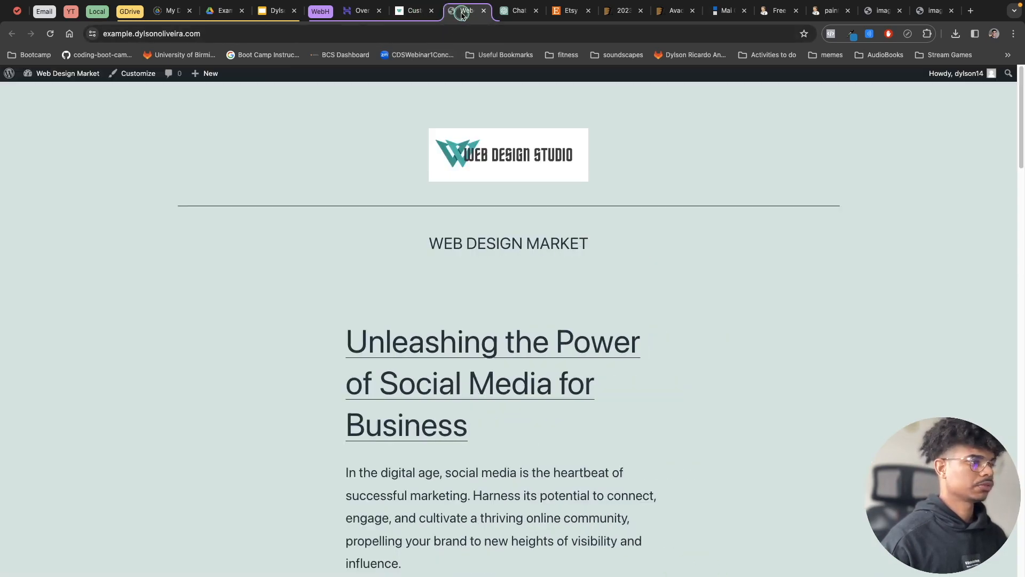
click(49, 34)
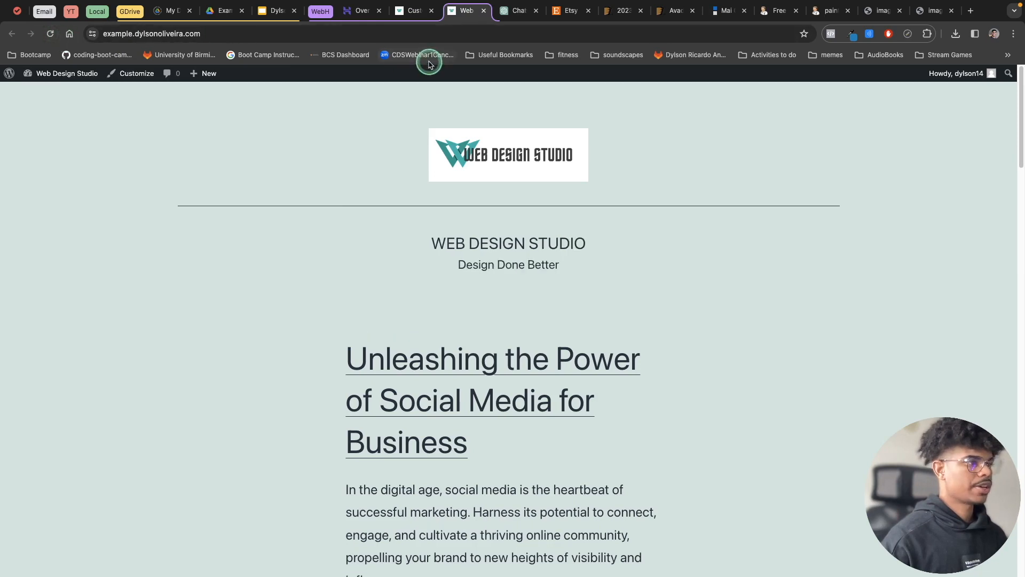
Return to the customizer and preview the site in tablet and mobile sizes, ending in the desktop preview.
click(407, 16)
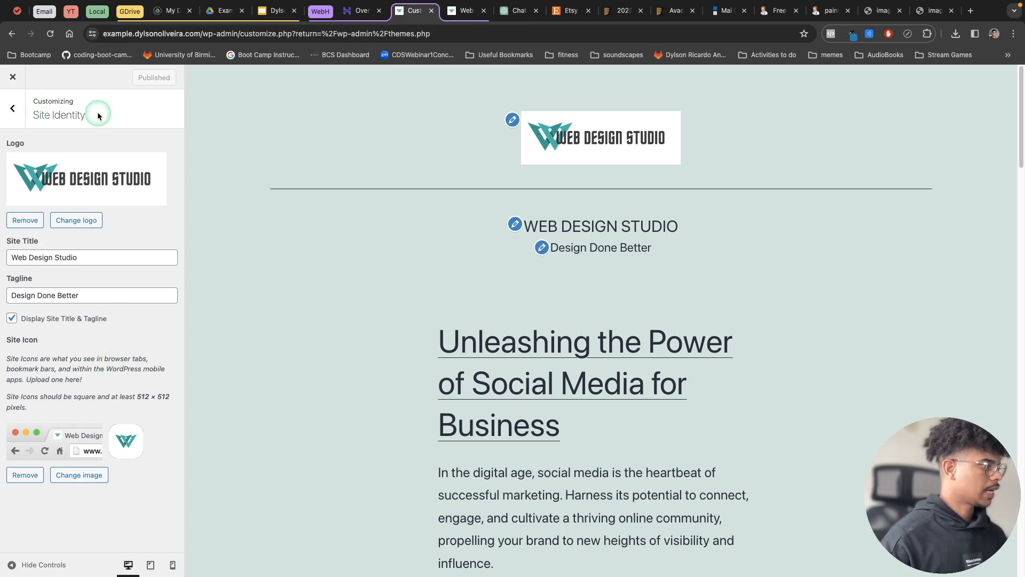
click(151, 568)
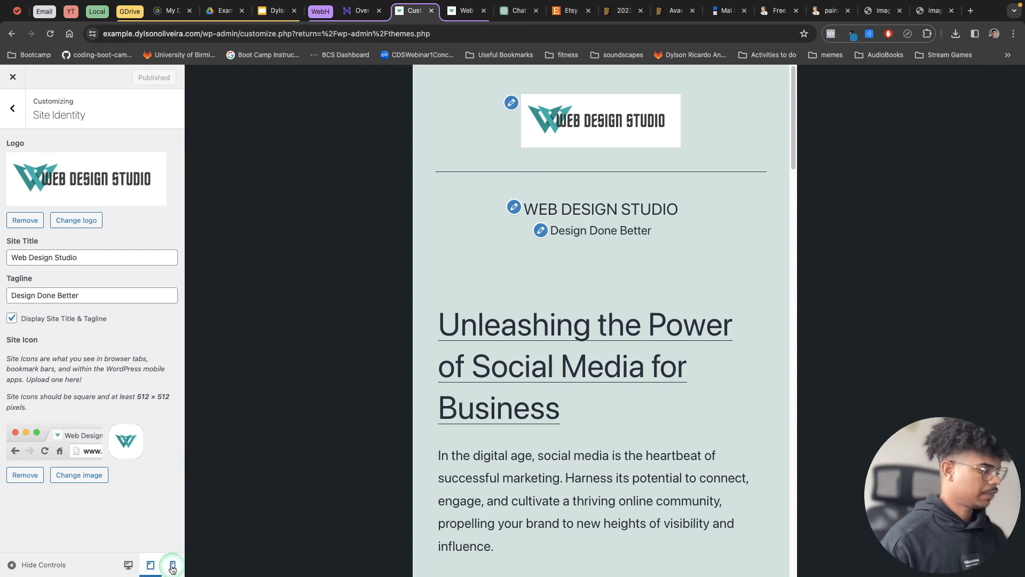
click(172, 567)
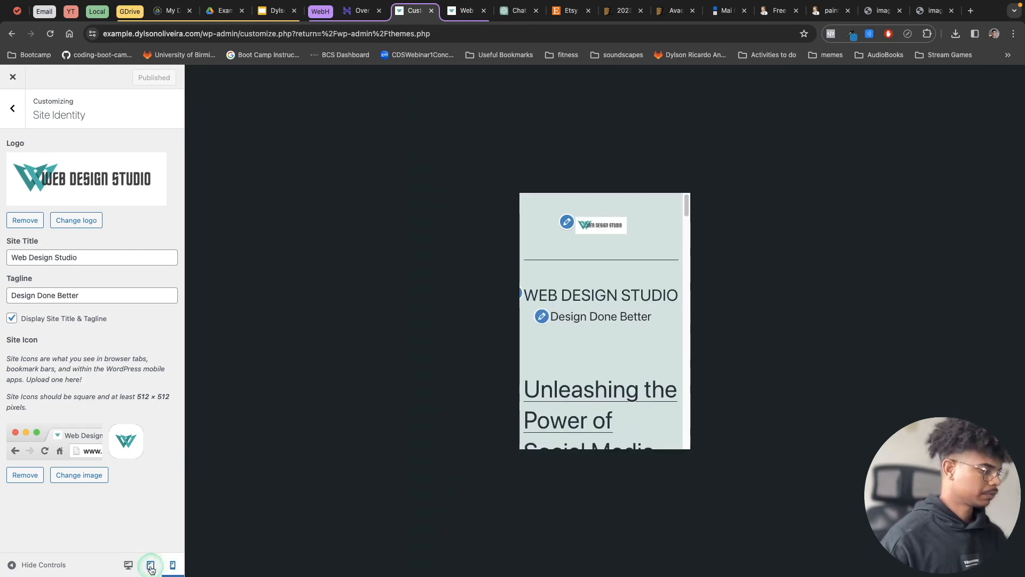
click(151, 568)
click(128, 565)
Open the Colors & Dark Mode settings and pick the mint green #bbf7e3 as the background color.
click(12, 109)
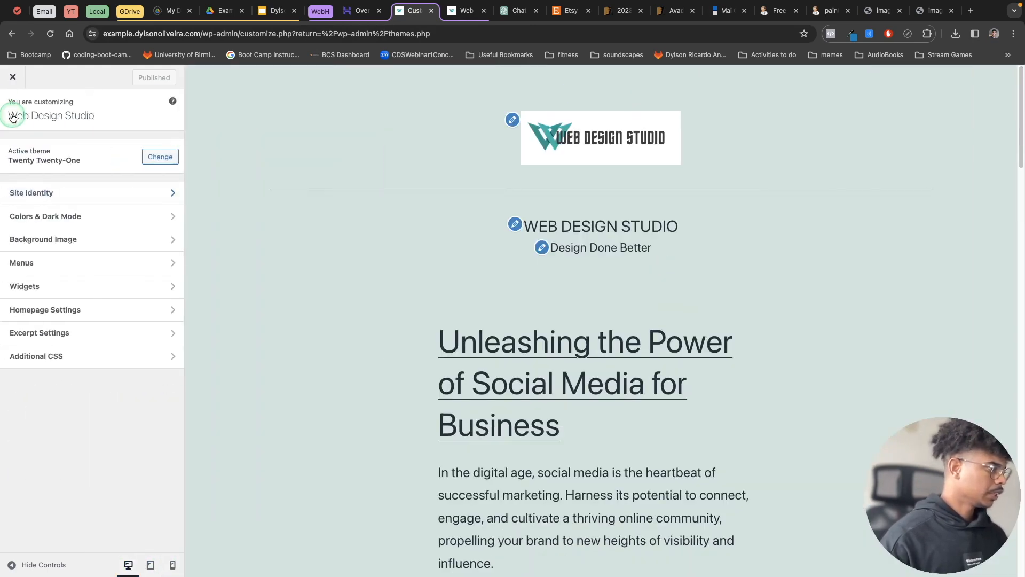
click(98, 222)
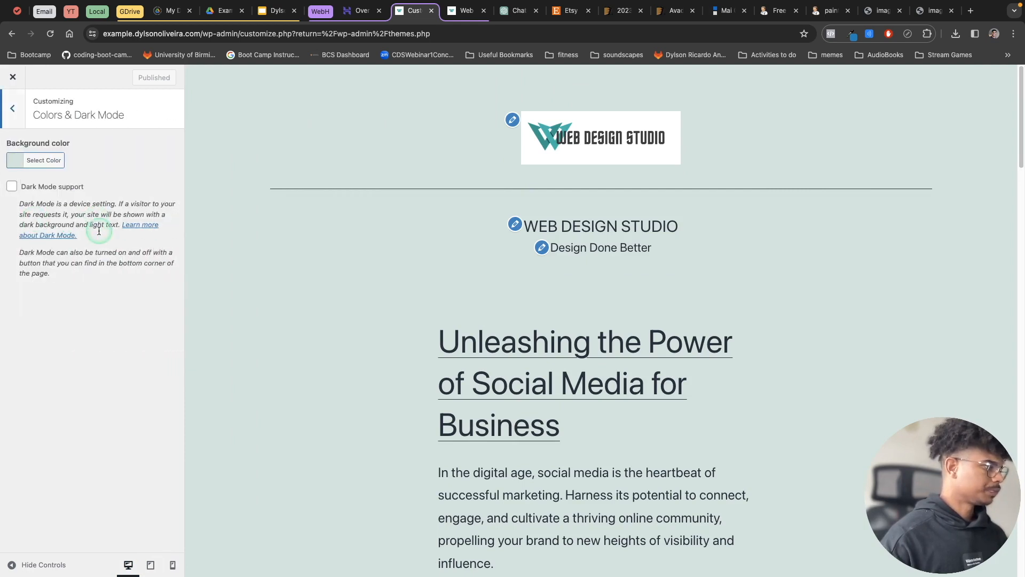
click(45, 163)
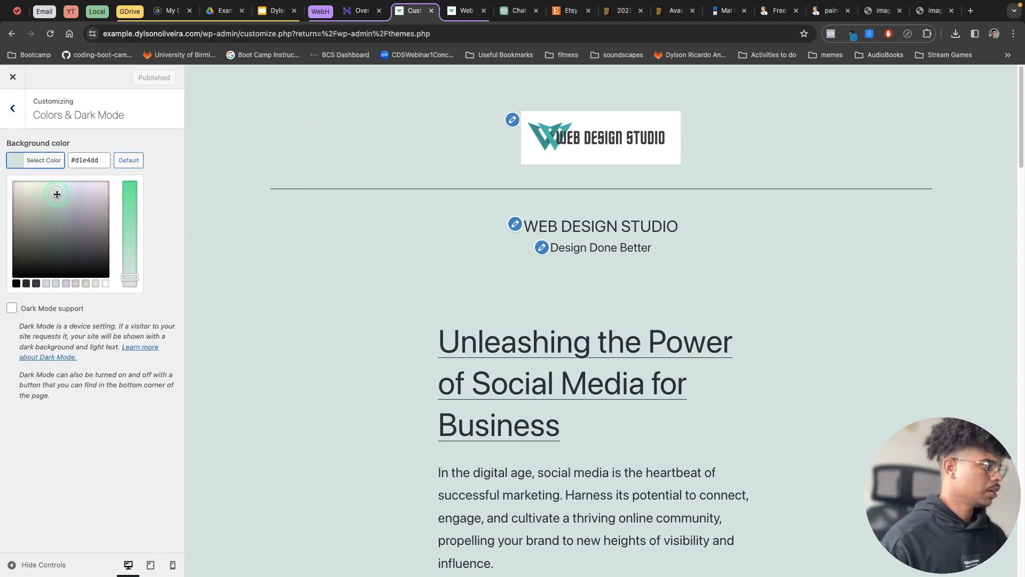
mouse_move(57, 193)
mouse_down()
mouse_move(89, 192)
mouse_move(78, 235)
mouse_move(34, 231)
mouse_move(21, 206)
mouse_move(47, 184)
mouse_up()
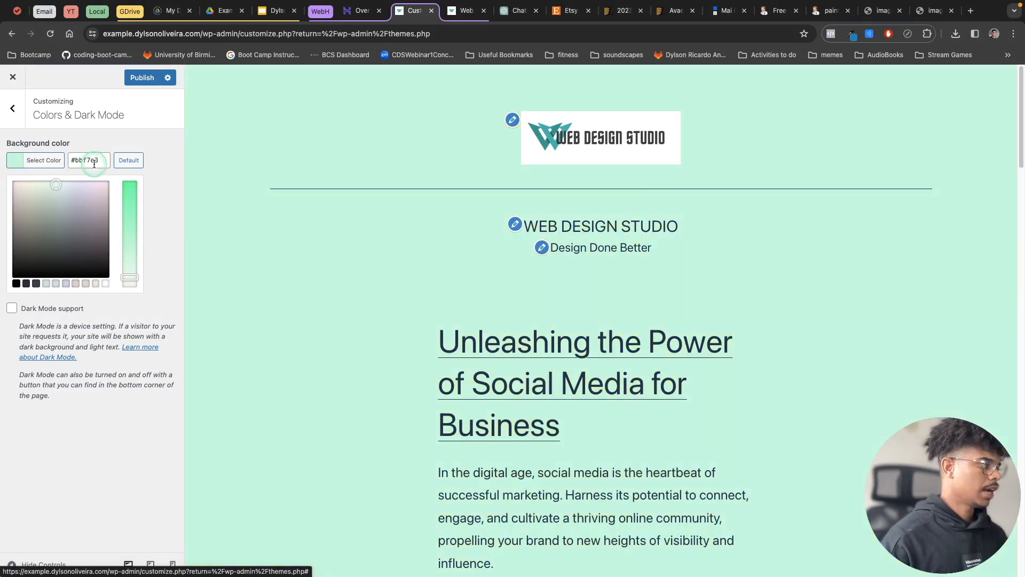
Copy the blue hex code #007cba from the eye dropper extension and apply it as the site's background color.
click(853, 35)
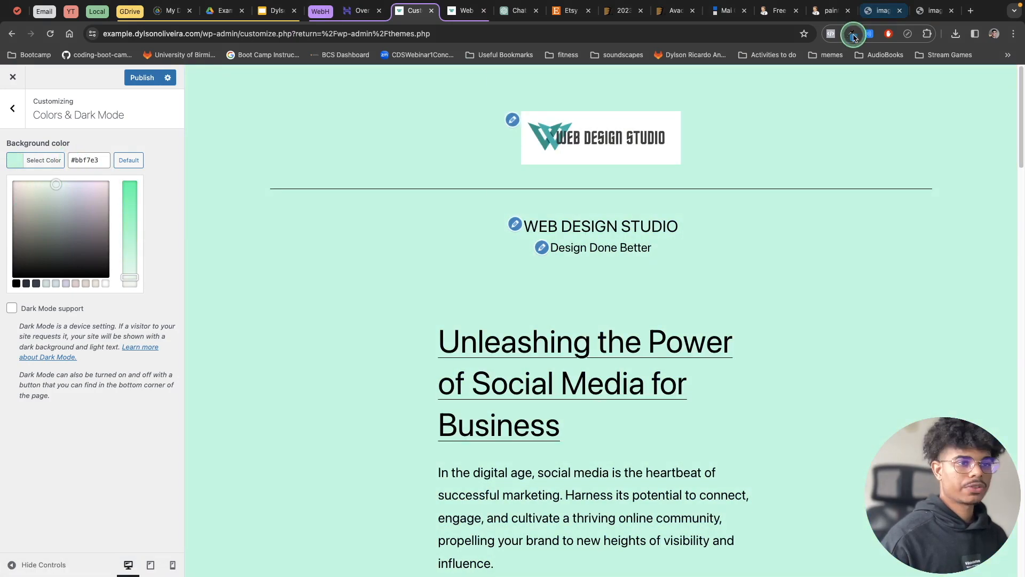
drag(774, 57, 811, 58)
right_click(797, 82)
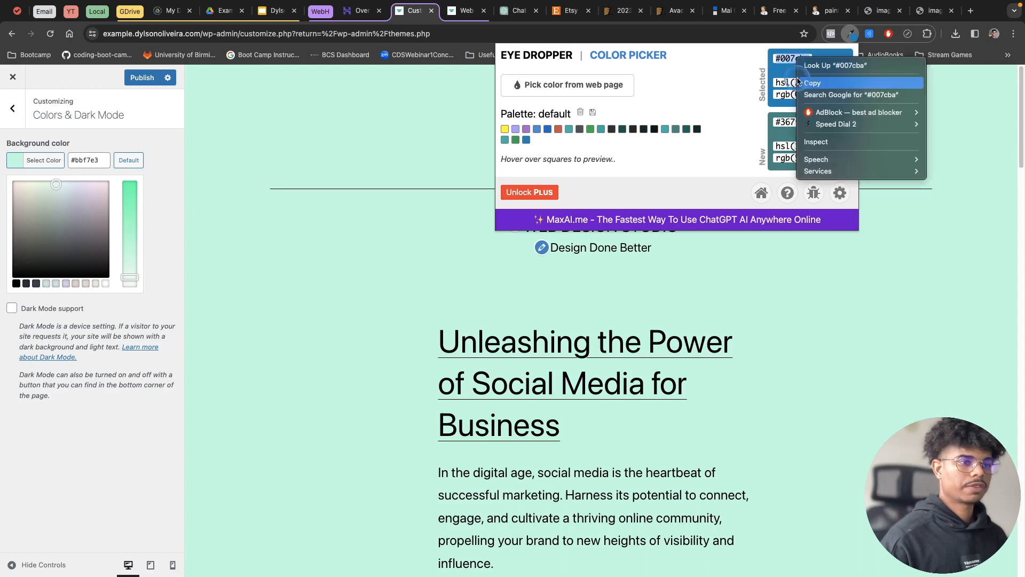
click(812, 83)
click(94, 164)
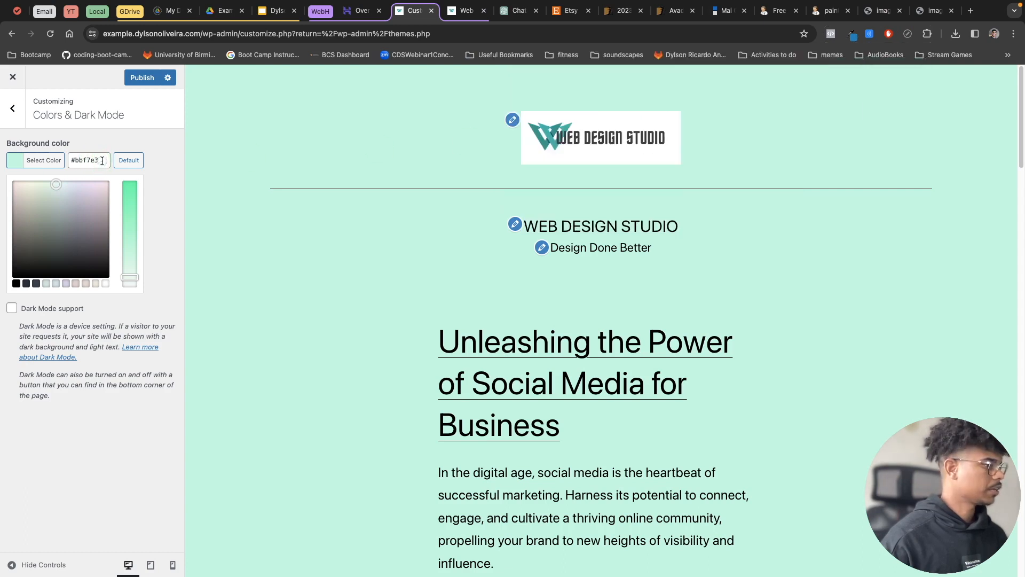
triple_click(84, 162)
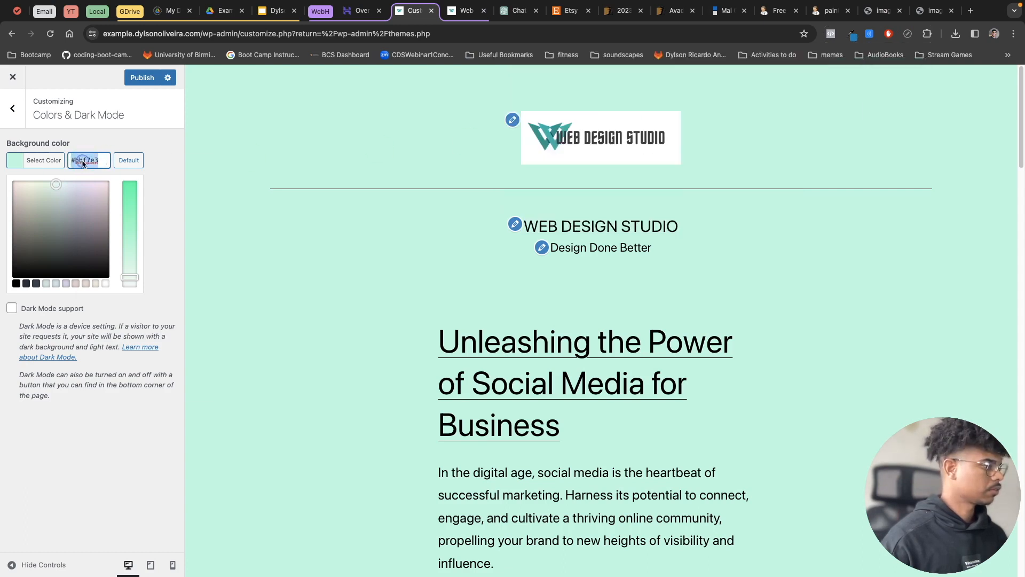
right_click(83, 163)
click(104, 276)
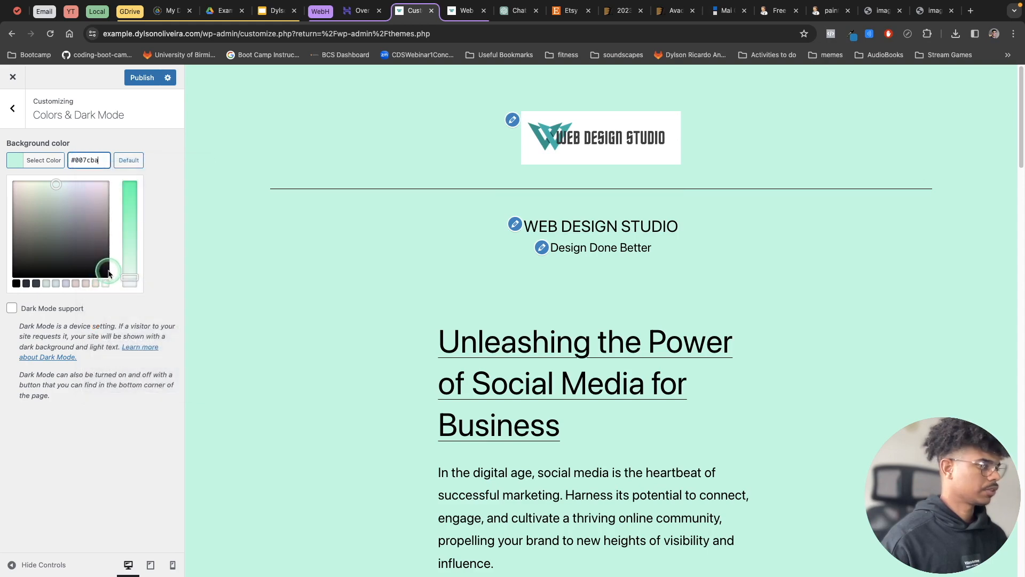
click(117, 140)
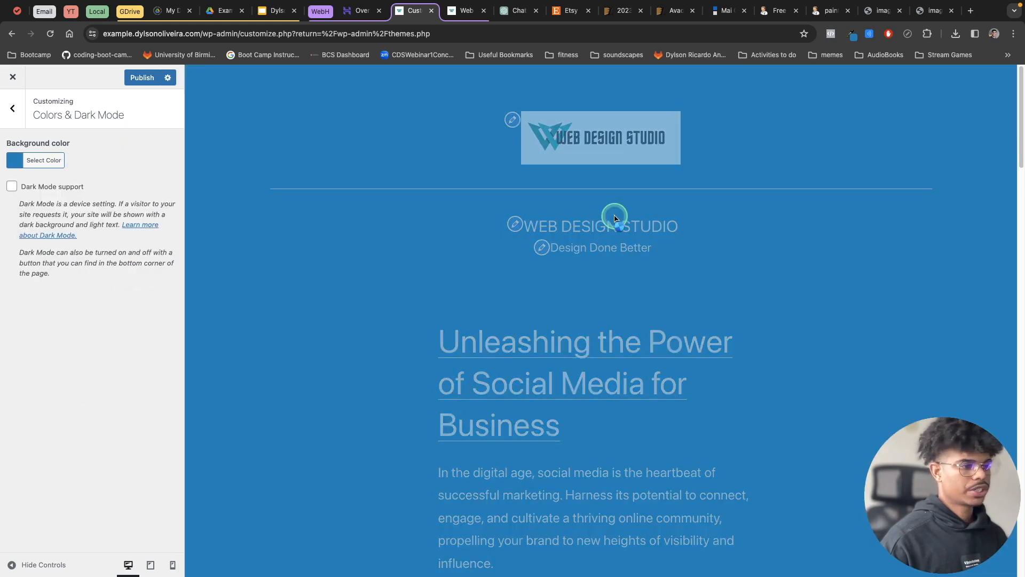
Reset the background color to the theme's default and publish the site.
click(32, 161)
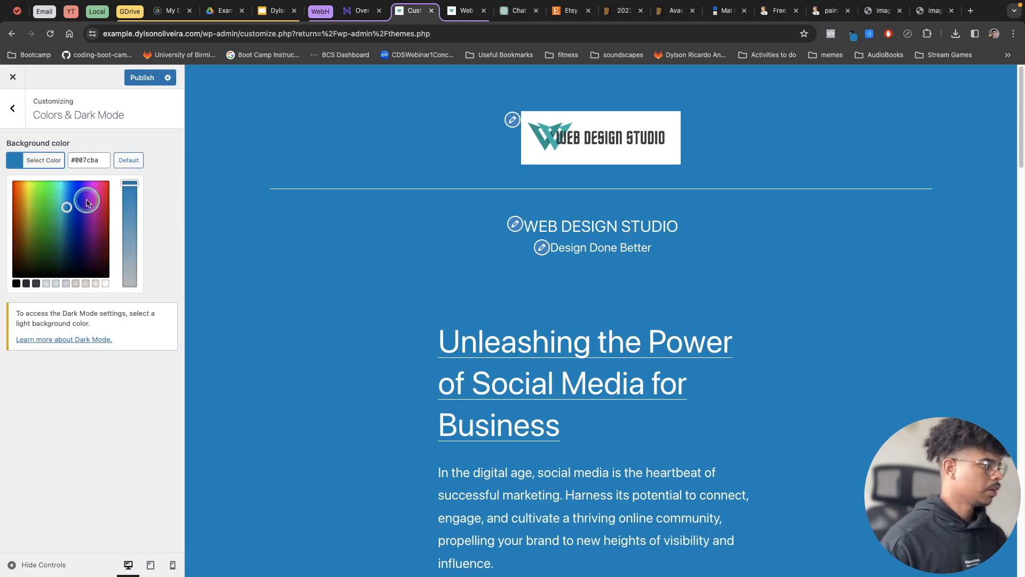
click(128, 161)
click(163, 166)
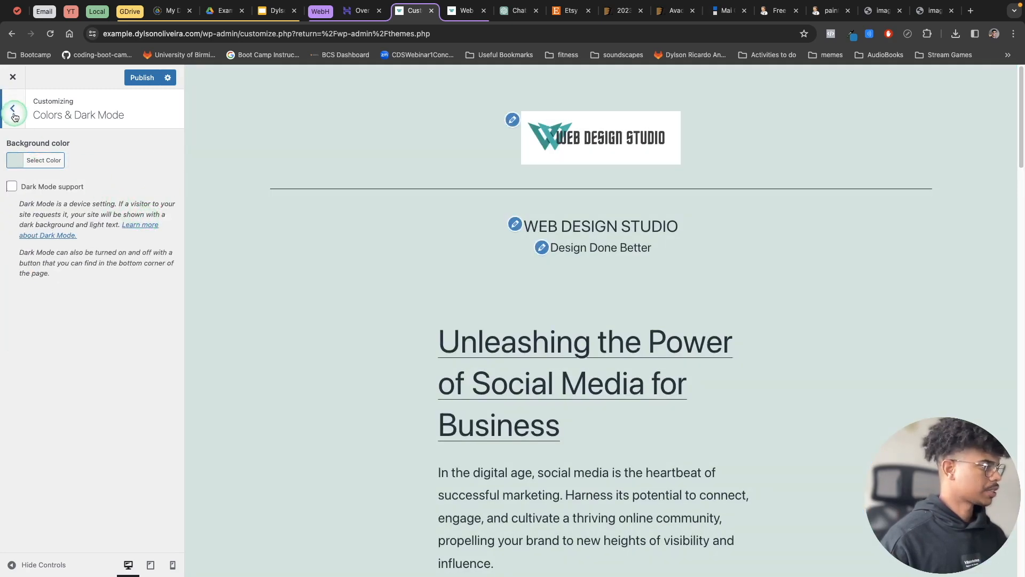
click(141, 77)
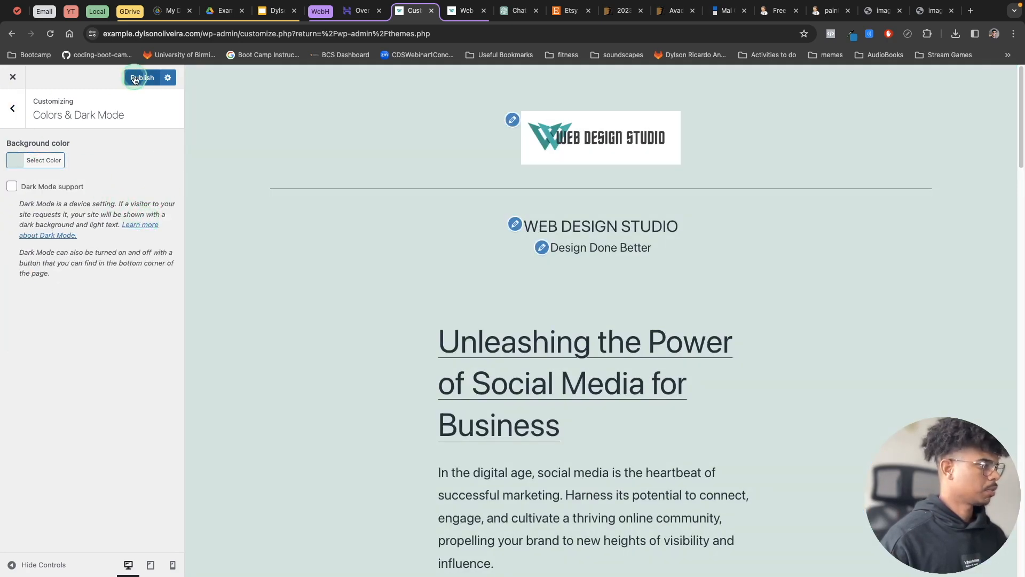
Open the Background Image settings and set Nothern-Lights-scaled.jpg from the media library as the background image.
click(12, 109)
click(90, 243)
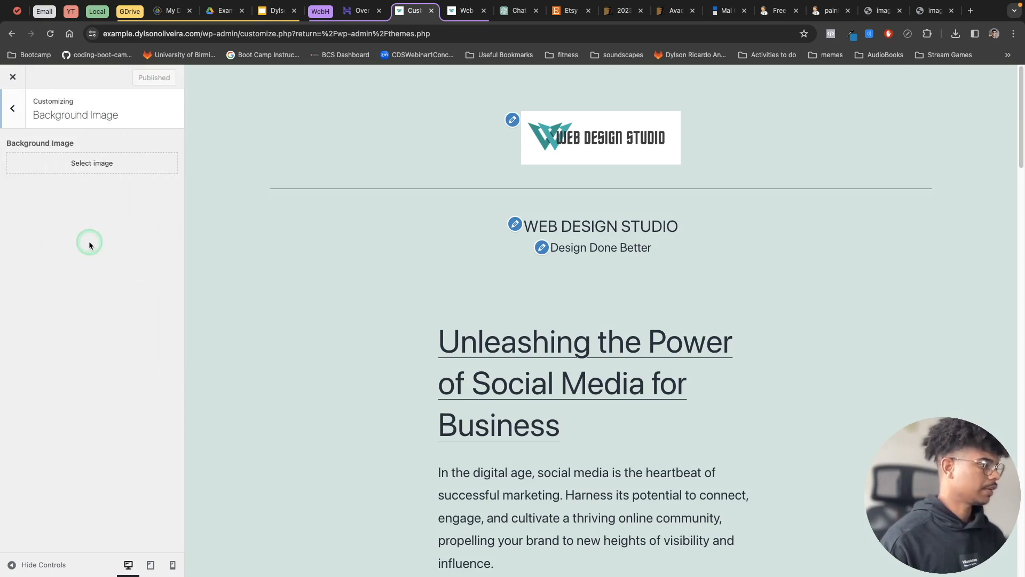
click(85, 171)
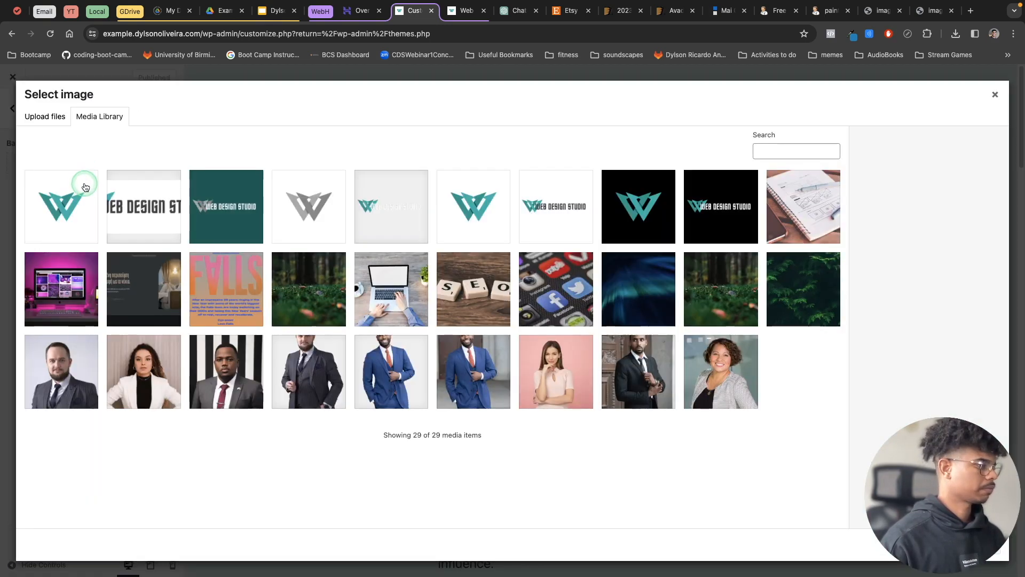
click(653, 297)
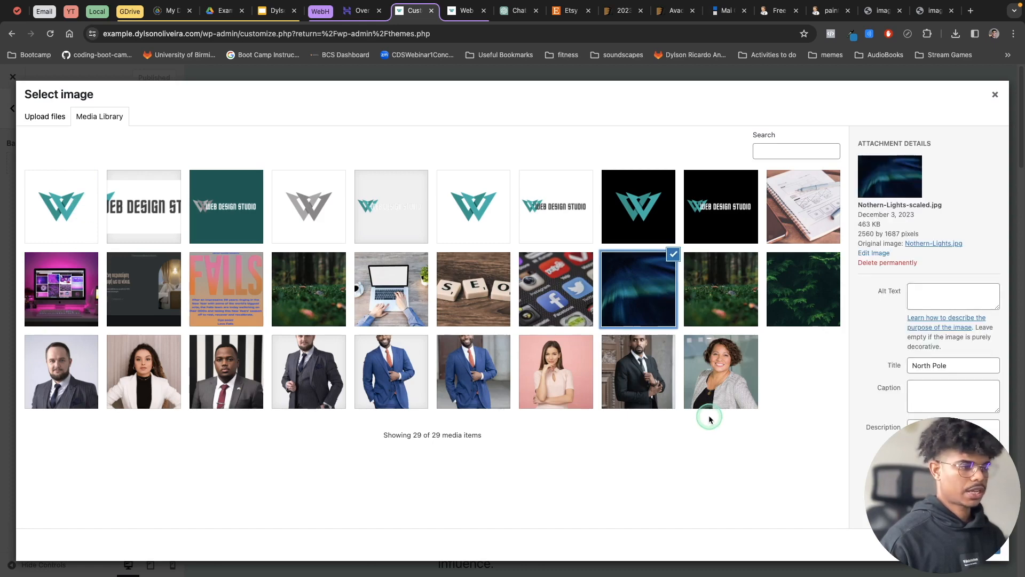
click(977, 549)
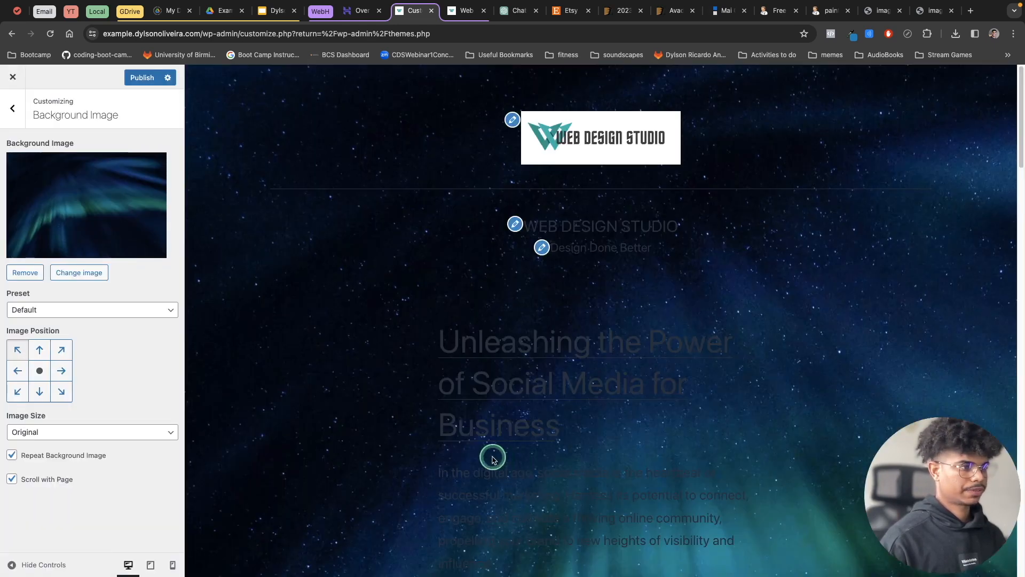
Look over the page with its background image and set the image preset to Fit to Screen.
scroll(587, 288, down, 9)
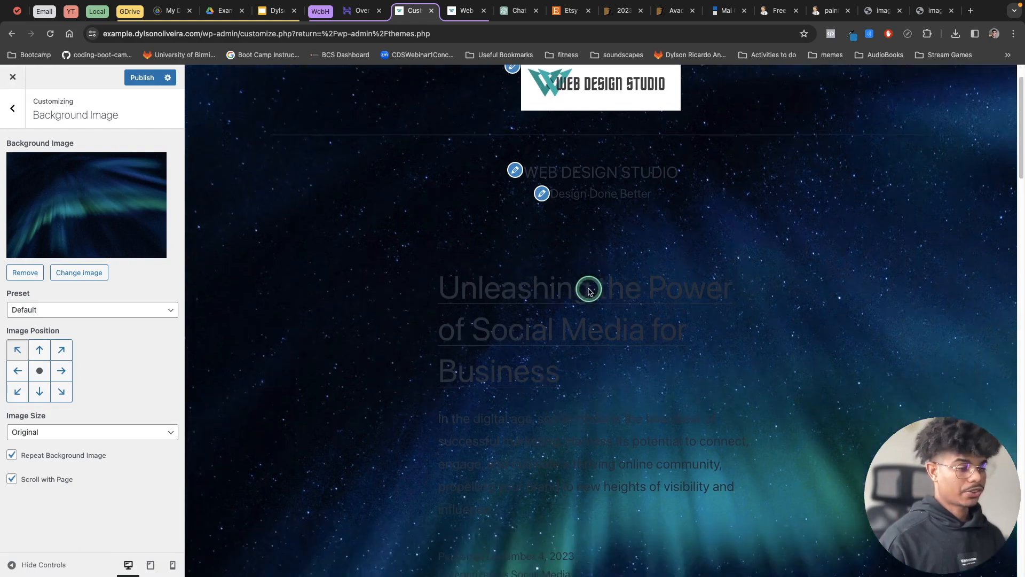
scroll(589, 320, down, 9)
scroll(588, 320, up, 18)
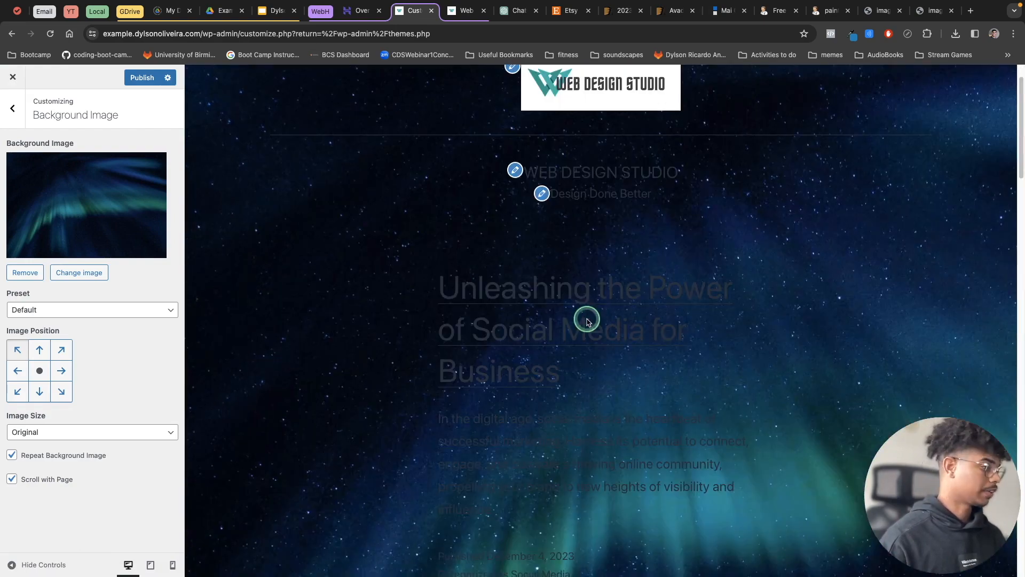
click(48, 309)
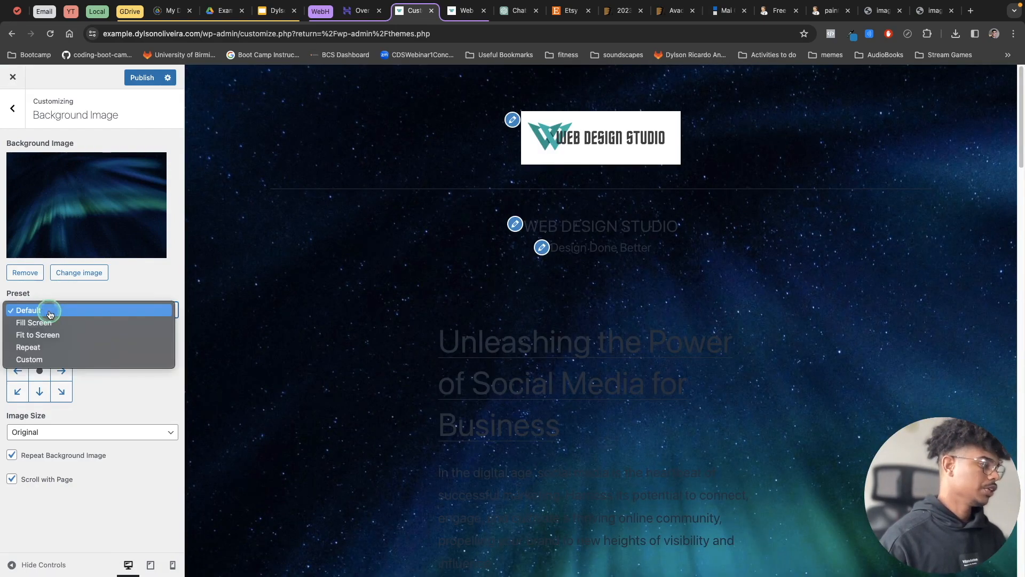
click(53, 335)
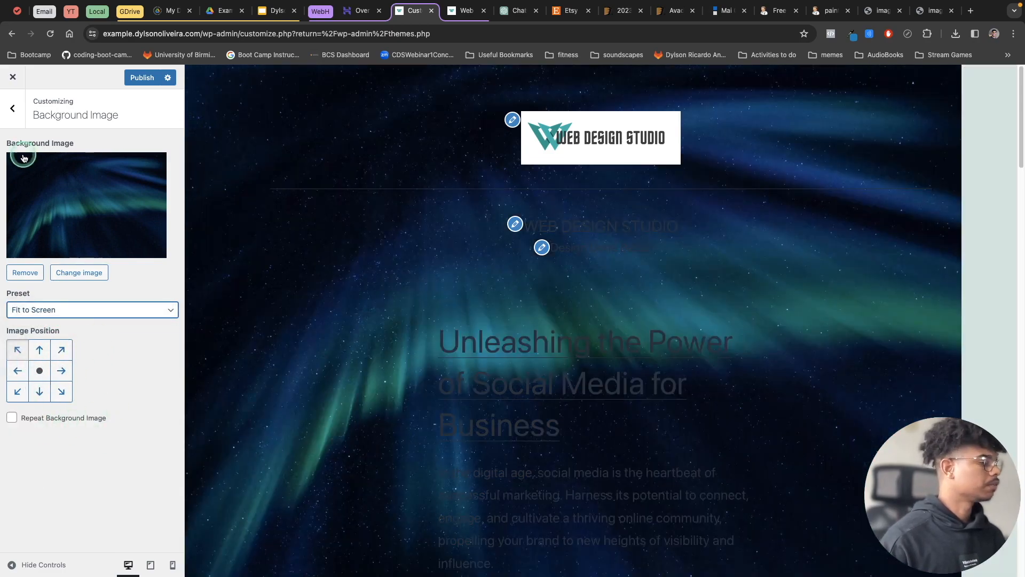
Remove the northern lights background image and publish the site without it.
click(27, 274)
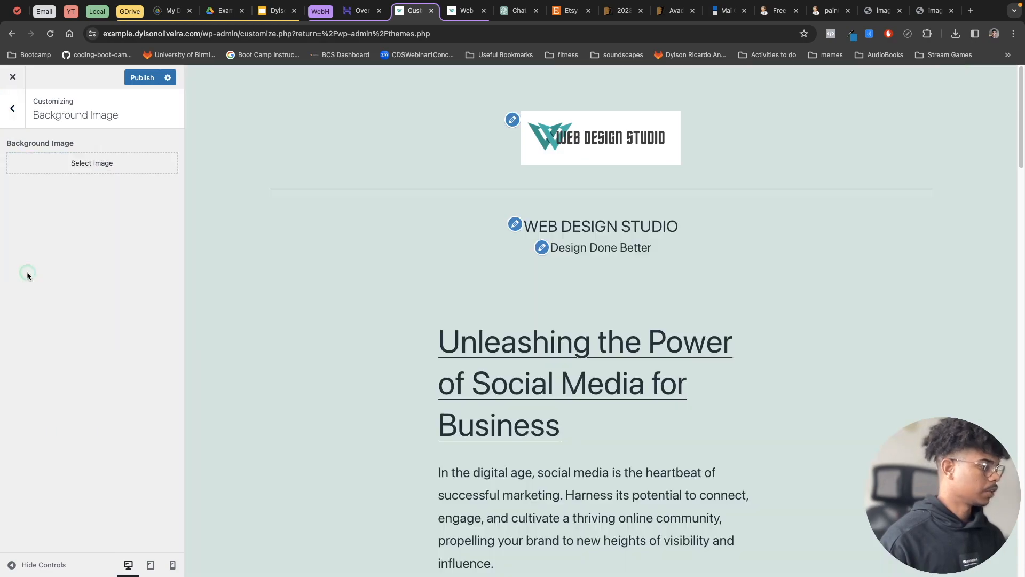
click(143, 77)
In Homepage Settings, make the homepage display a static page using Home, and check the posts page options without choosing one.
click(21, 119)
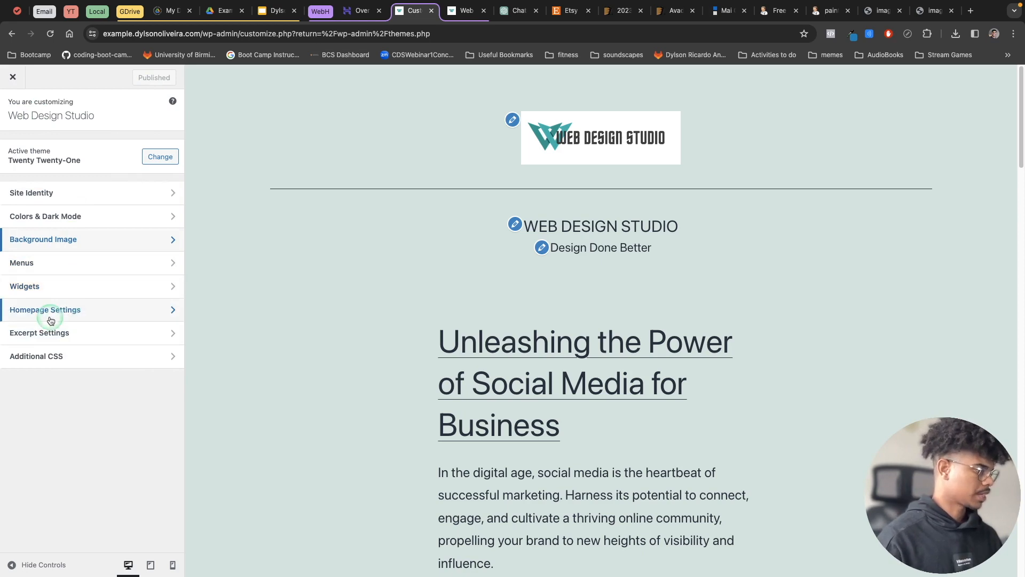
click(96, 314)
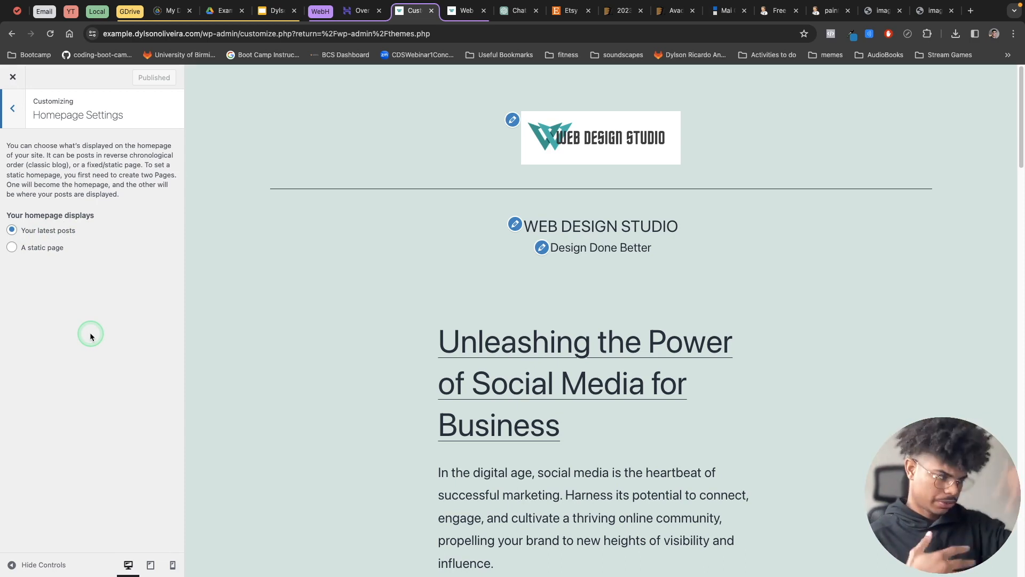
click(62, 250)
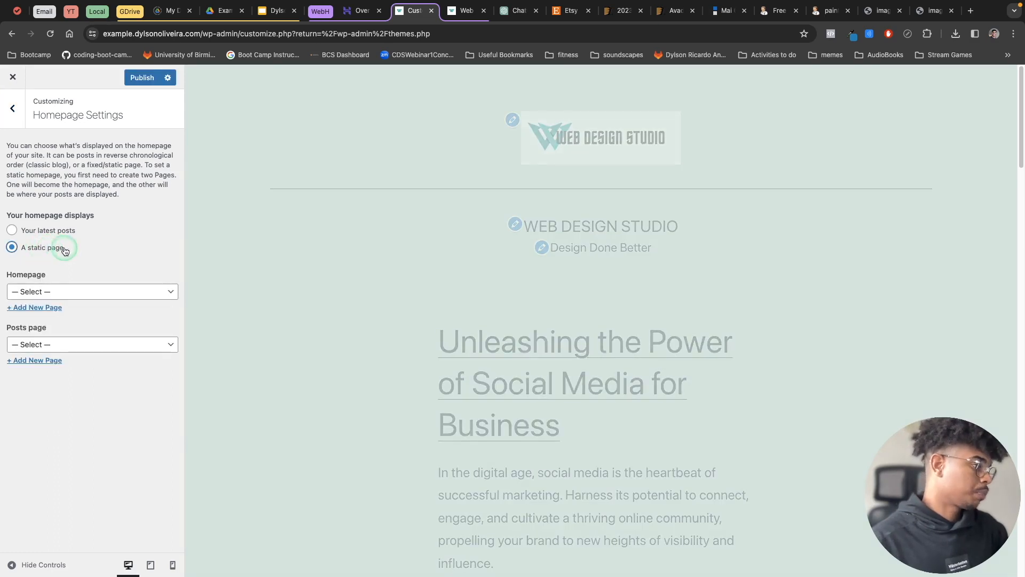
click(107, 294)
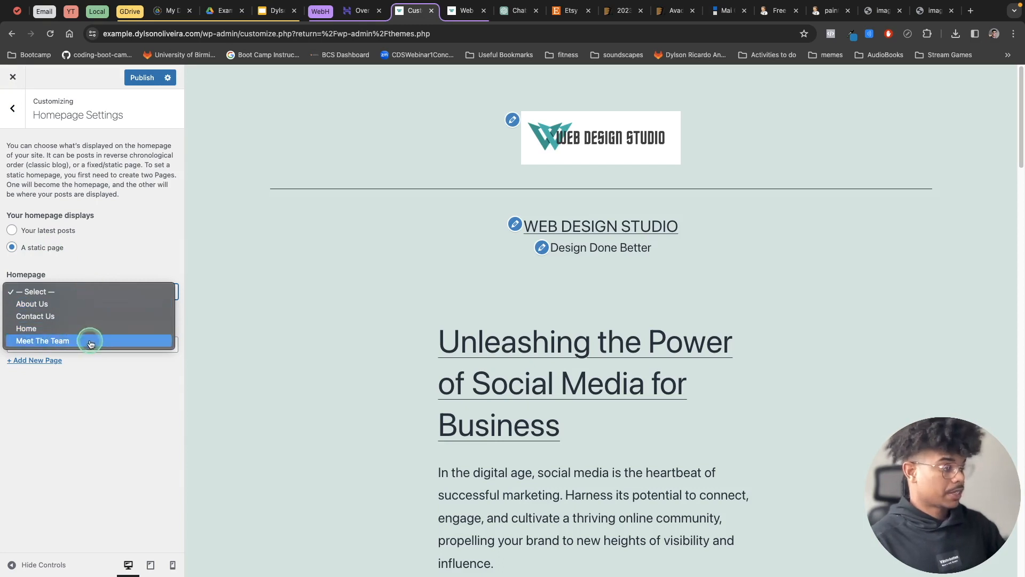
click(75, 328)
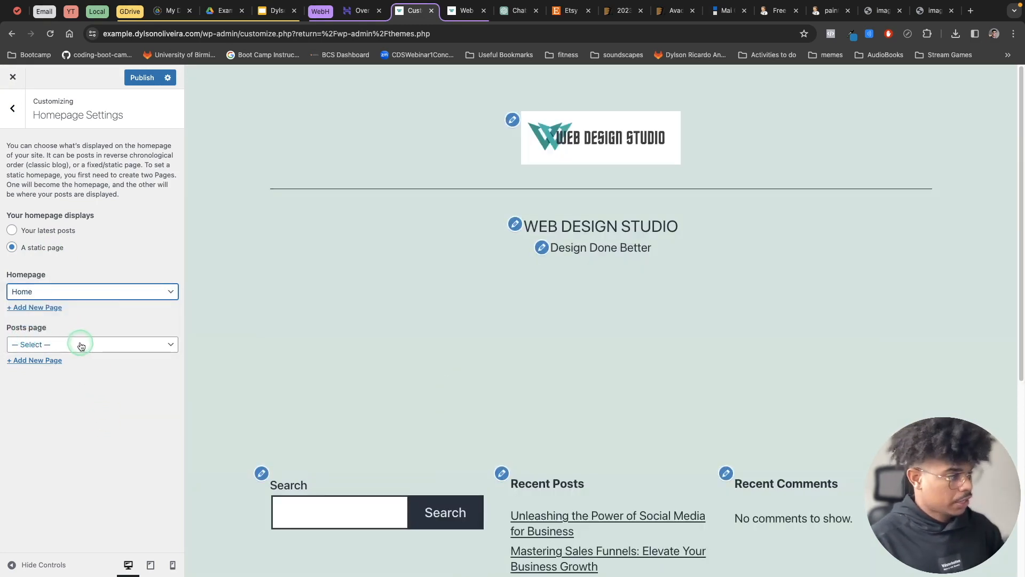
click(58, 345)
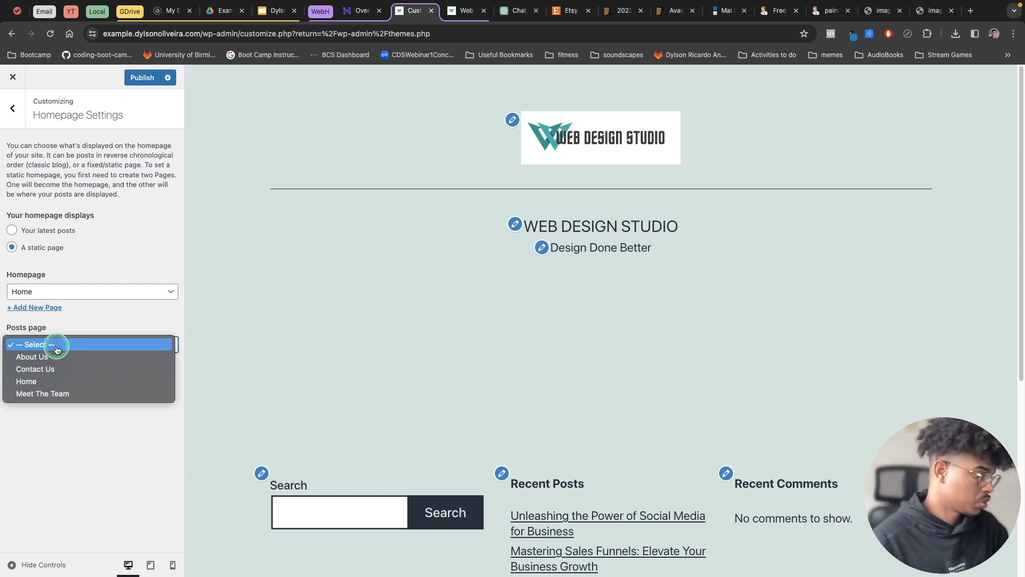
click(110, 466)
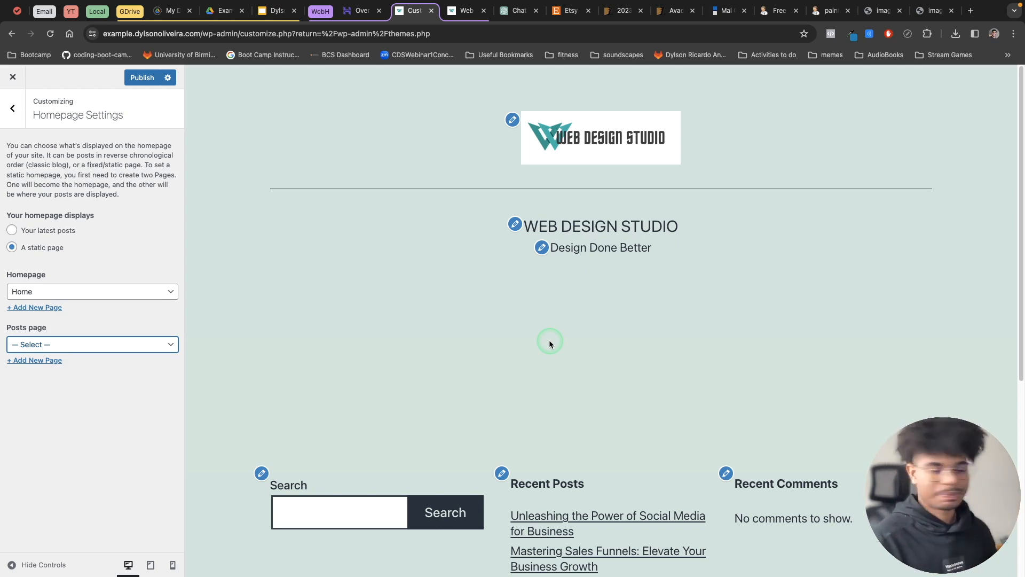
Set the homepage to display the latest posts again, publish the site and leave Homepage Settings.
click(41, 230)
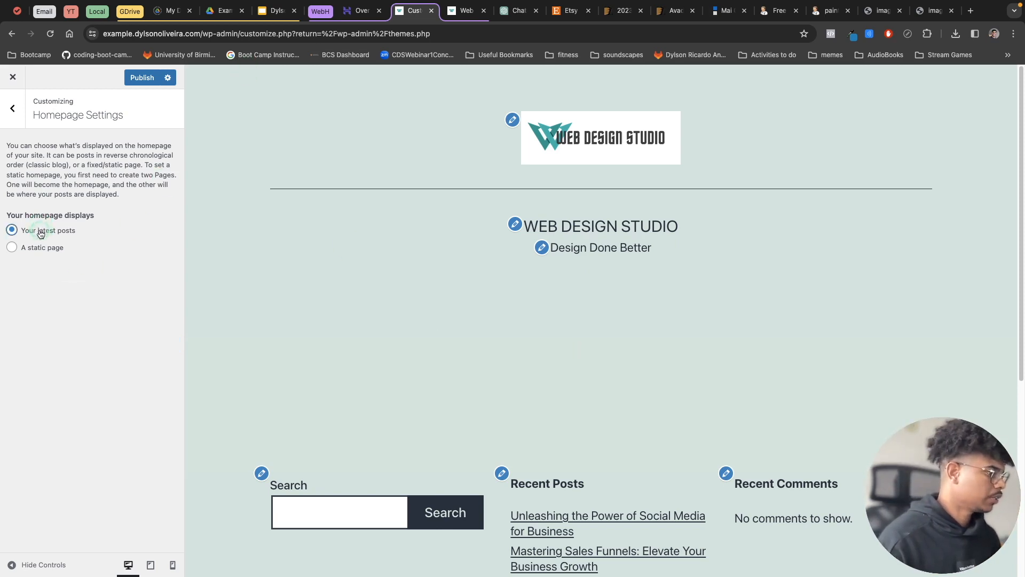
click(143, 79)
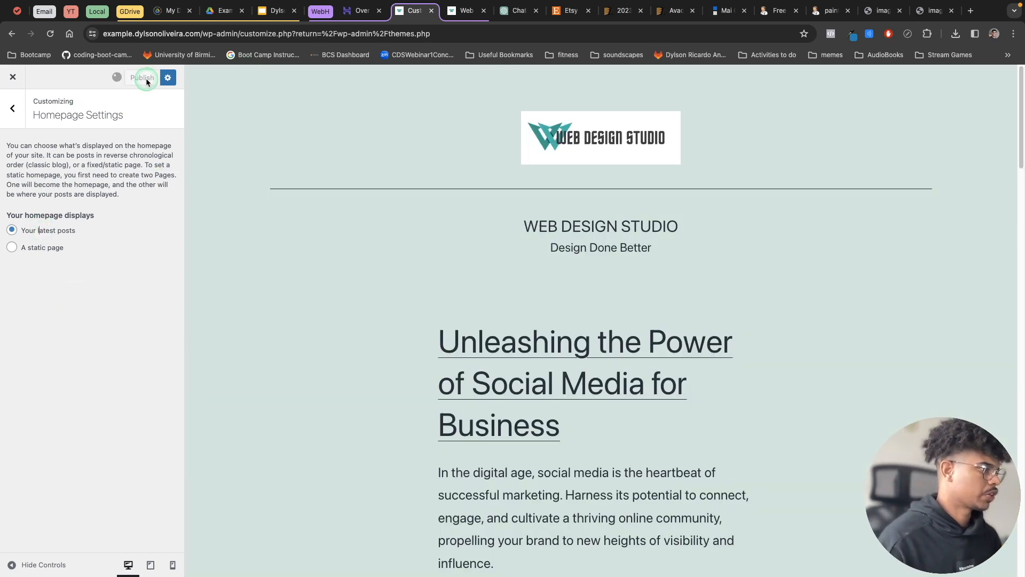
click(16, 109)
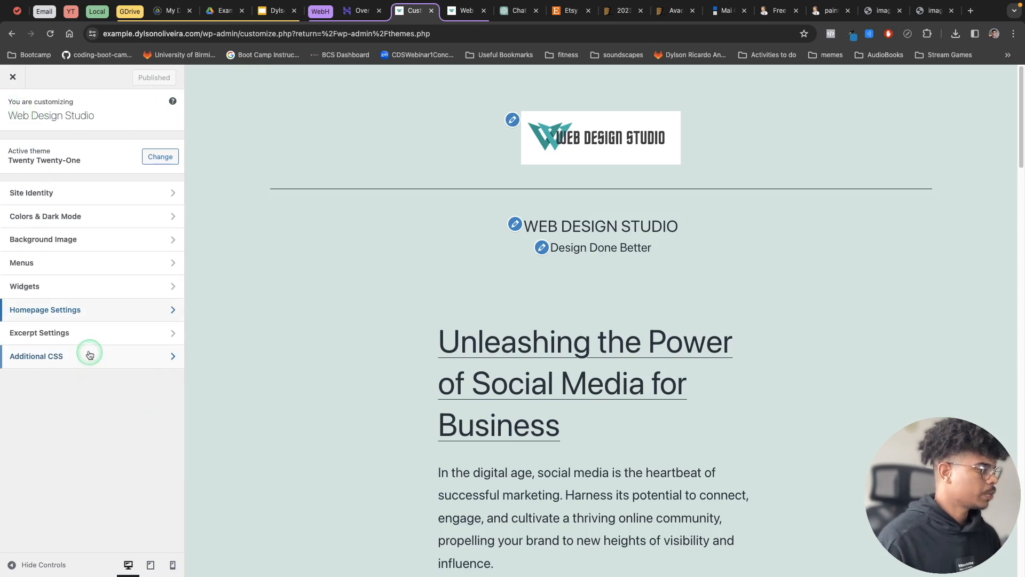
In Excerpt Settings, set posts on archive pages to show full text, publish the site and leave the section.
click(79, 334)
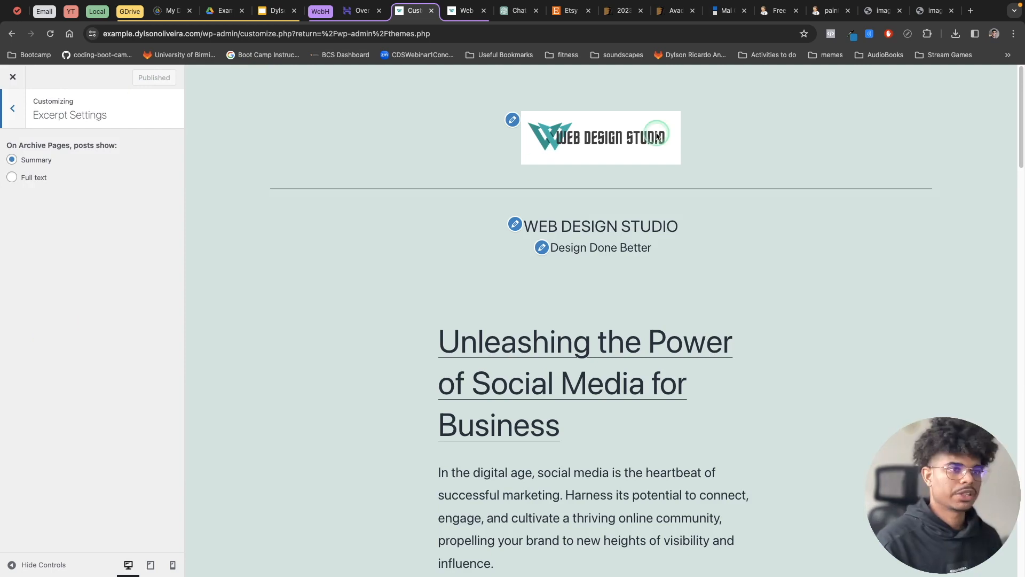
click(972, 12)
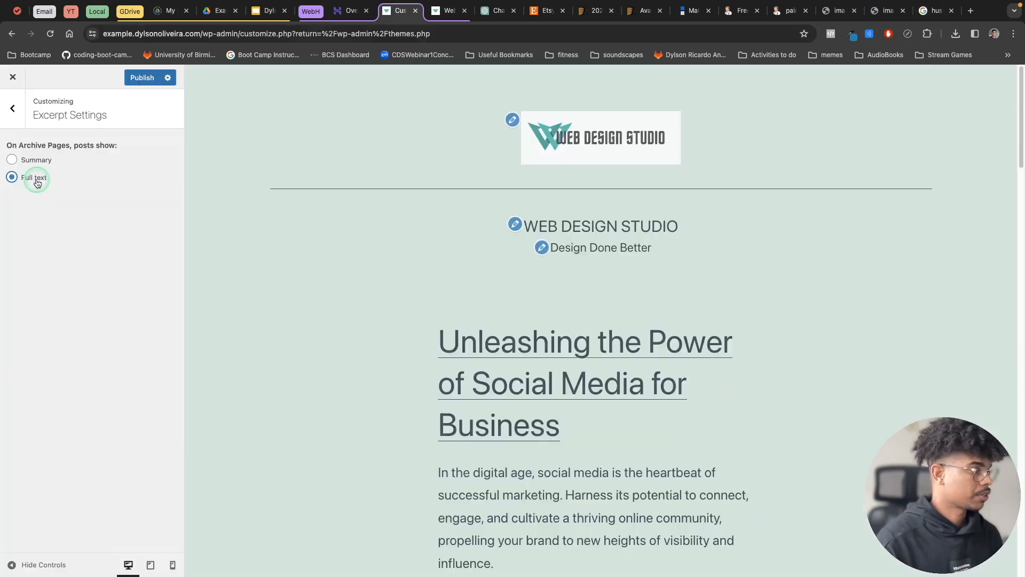
key(Escape)
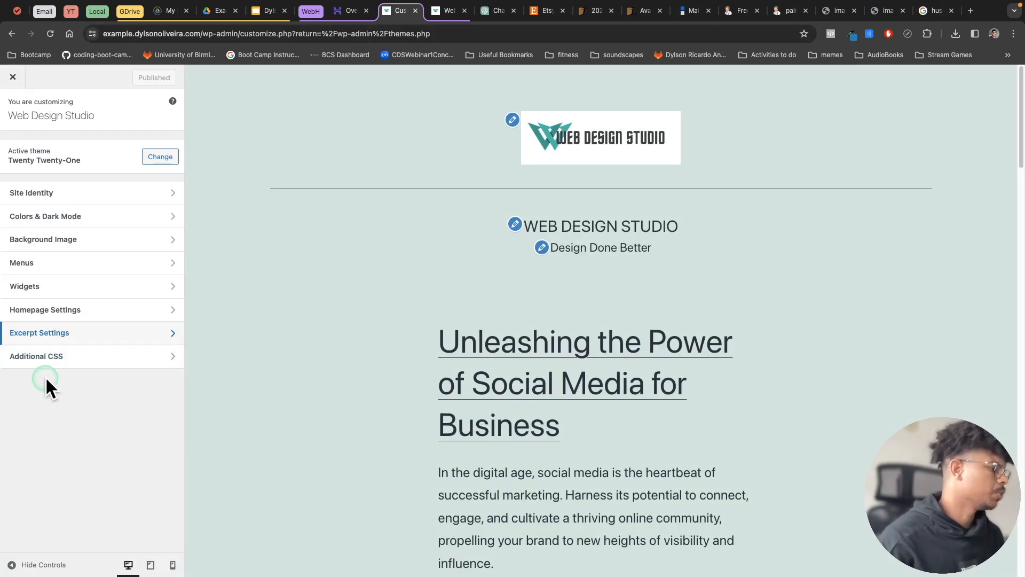